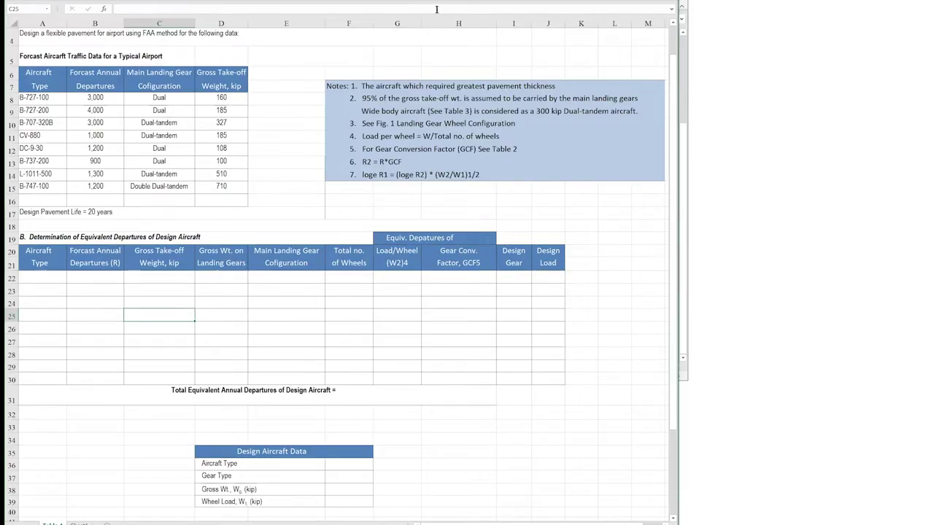
# Examine the forecast aircraft traffic data table and the empty equivalent departures table below it
pyautogui.moveTo(33, 225); pyautogui.dragTo(554, 385)
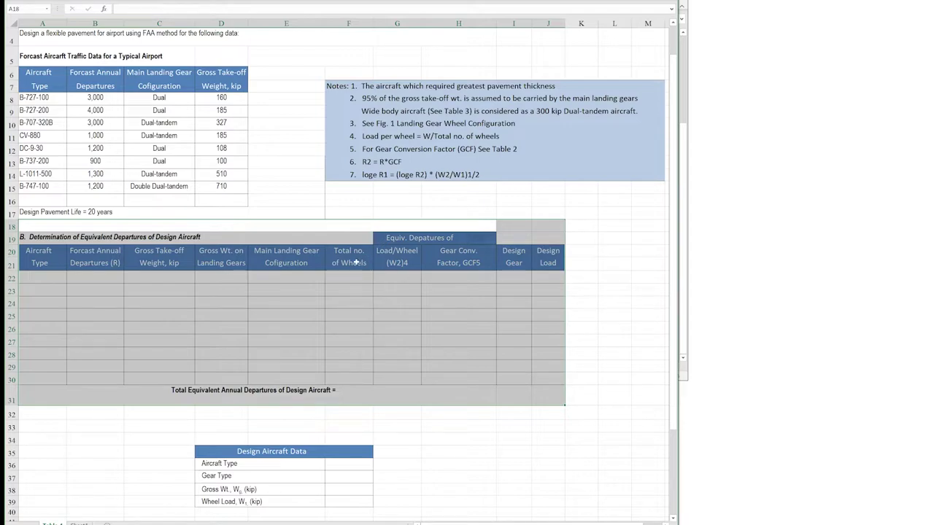
pyautogui.click(287, 211)
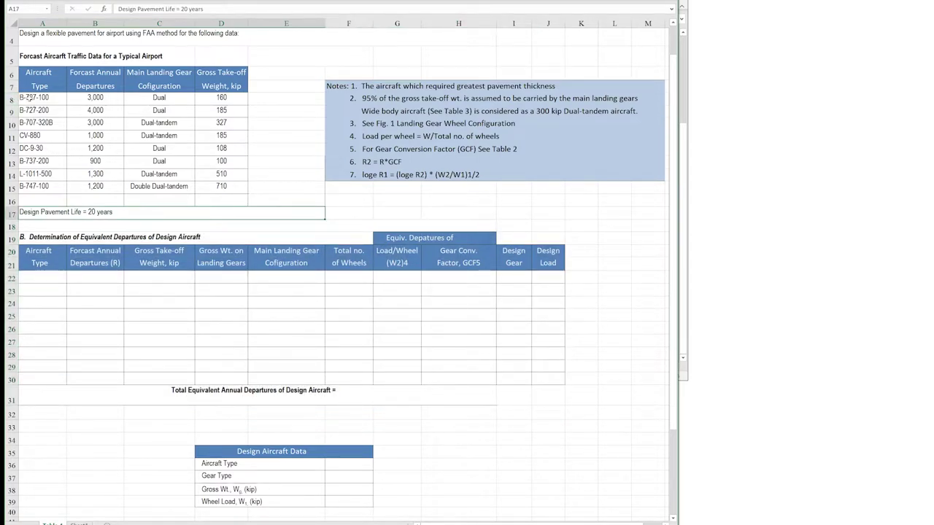
pyautogui.moveTo(27, 69); pyautogui.dragTo(214, 218)
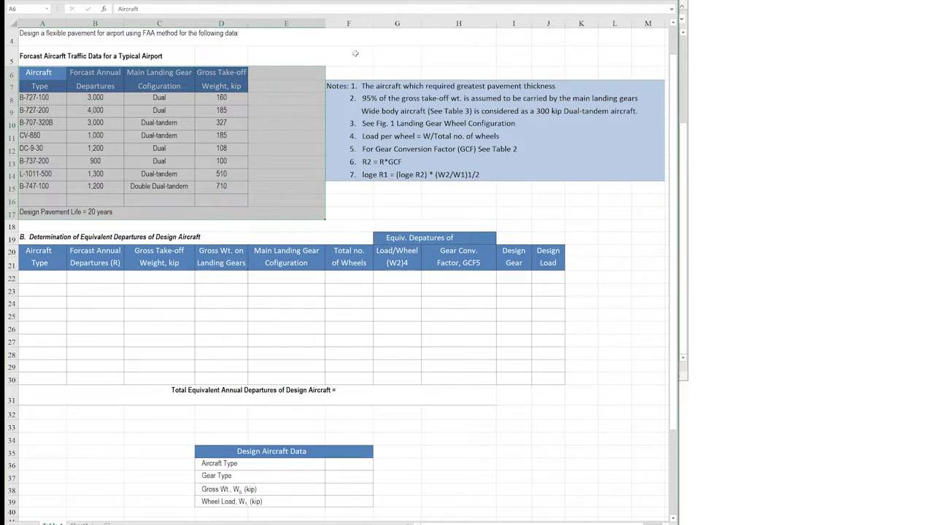
pyautogui.moveTo(36, 97); pyautogui.dragTo(40, 188)
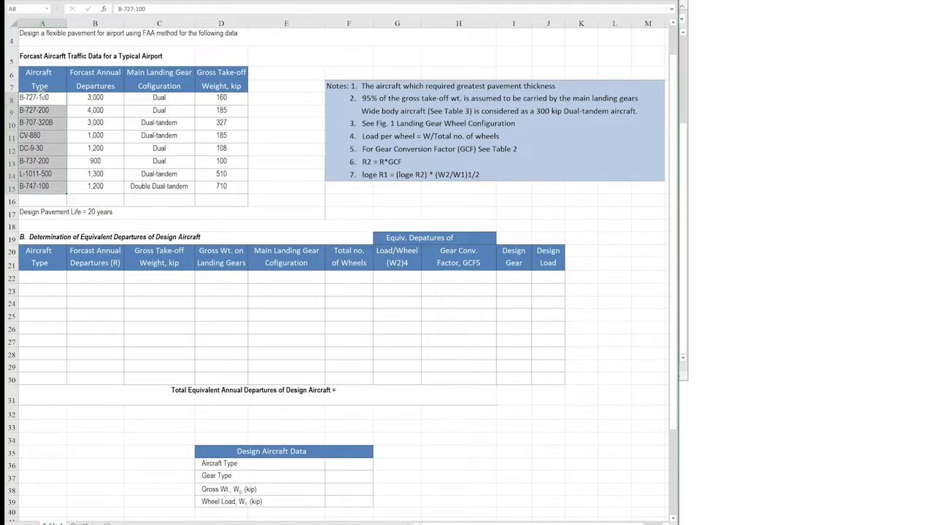
pyautogui.click(181, 188)
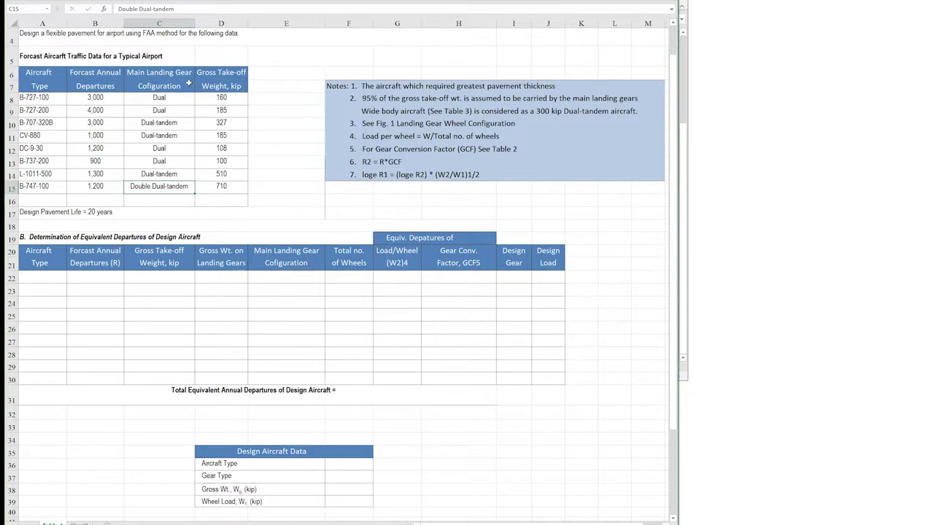
pyautogui.click(38, 99)
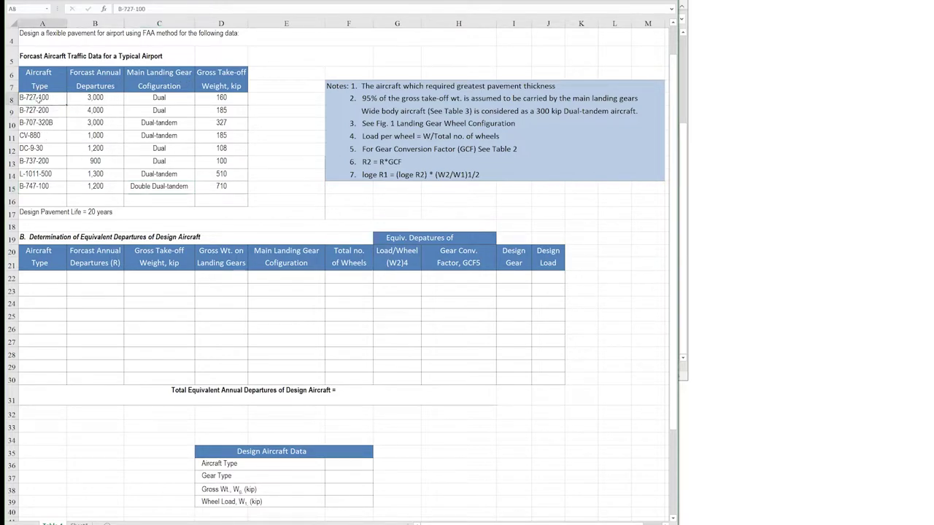
# Fill the aircraft types in A22:A29 of the equivalent departures table with references to the traffic data, starting with =A8
pyautogui.click(48, 278)
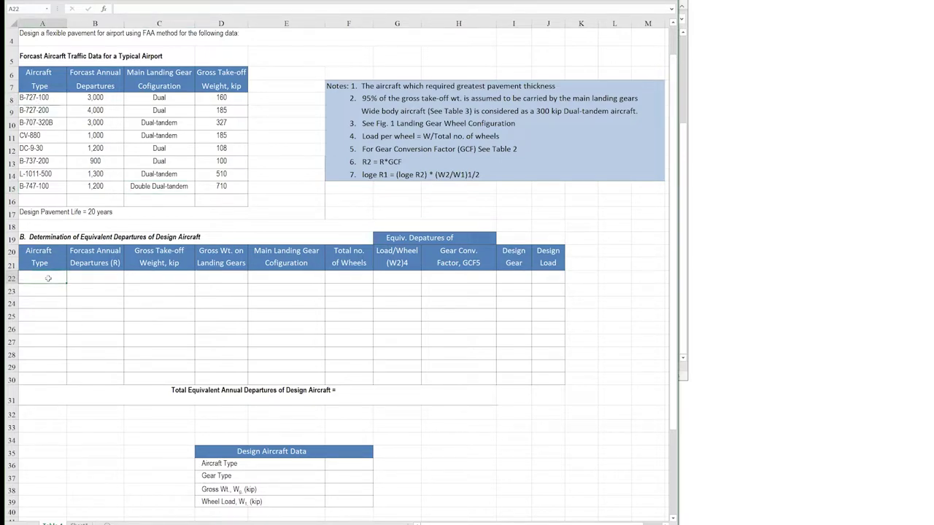
pyautogui.write('=')
pyautogui.click(41, 98)
pyautogui.press('Return')
pyautogui.click(53, 280)
pyautogui.moveTo(66, 282); pyautogui.dragTo(67, 373)
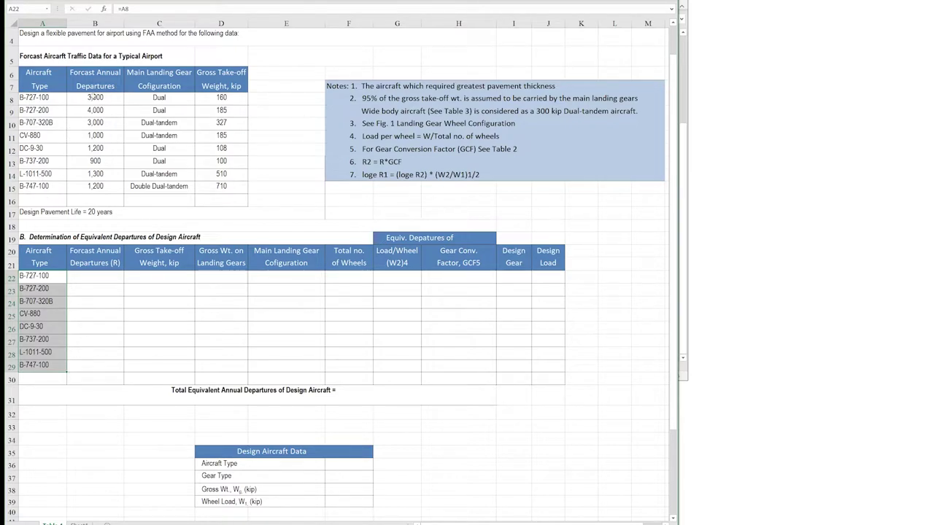
# Fill the forecast annual departures in B22:B29 with references to the traffic data, starting with =B8
pyautogui.click(82, 278)
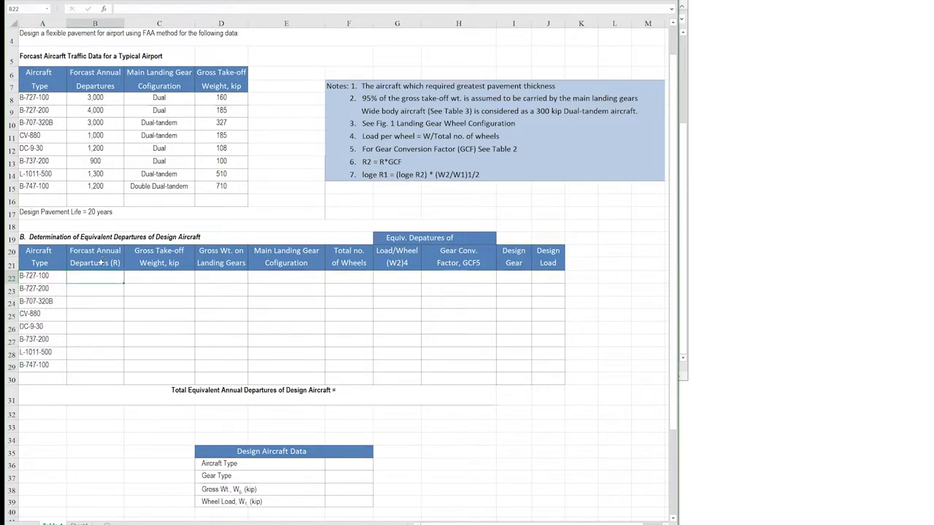
pyautogui.moveTo(98, 97); pyautogui.dragTo(98, 177)
pyautogui.click(89, 282)
pyautogui.write('=')
pyautogui.click(100, 103)
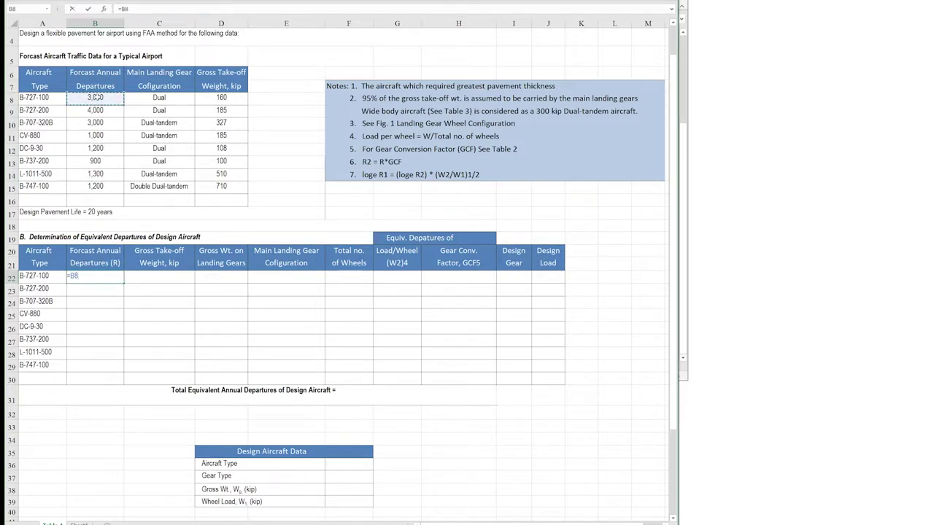
pyautogui.press('Return')
pyautogui.click(108, 277)
pyautogui.moveTo(123, 288); pyautogui.dragTo(122, 372)
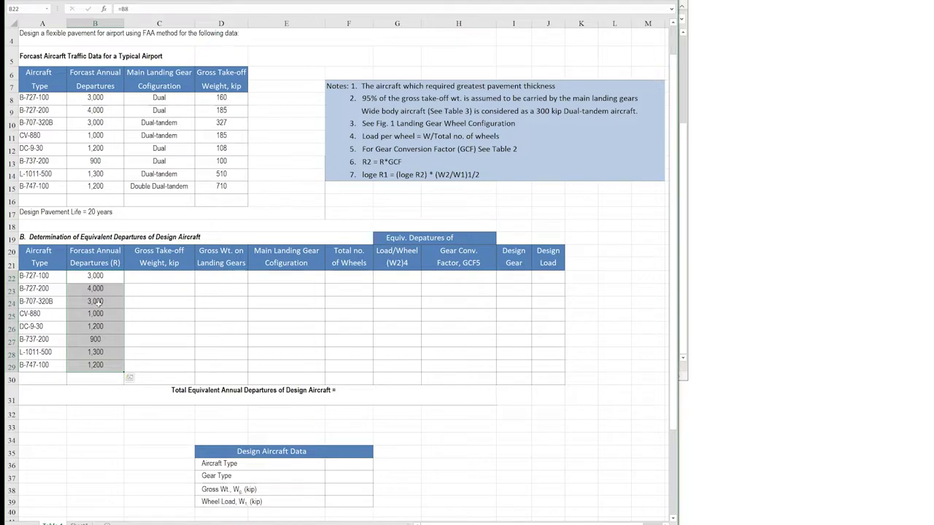
# Fill the gross take-off weights in C22:C29 with references to the traffic data, starting with =D8
pyautogui.click(157, 279)
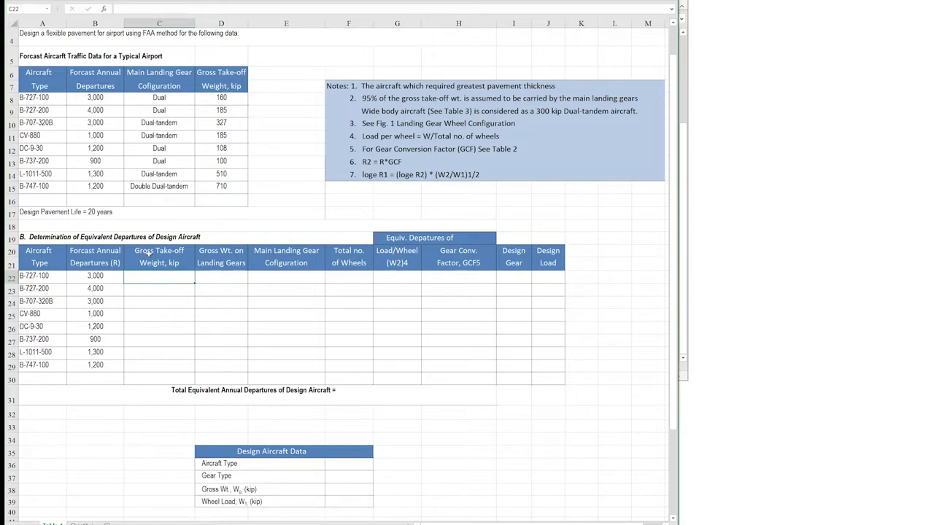
pyautogui.write('=')
pyautogui.click(221, 98)
pyautogui.press('Return')
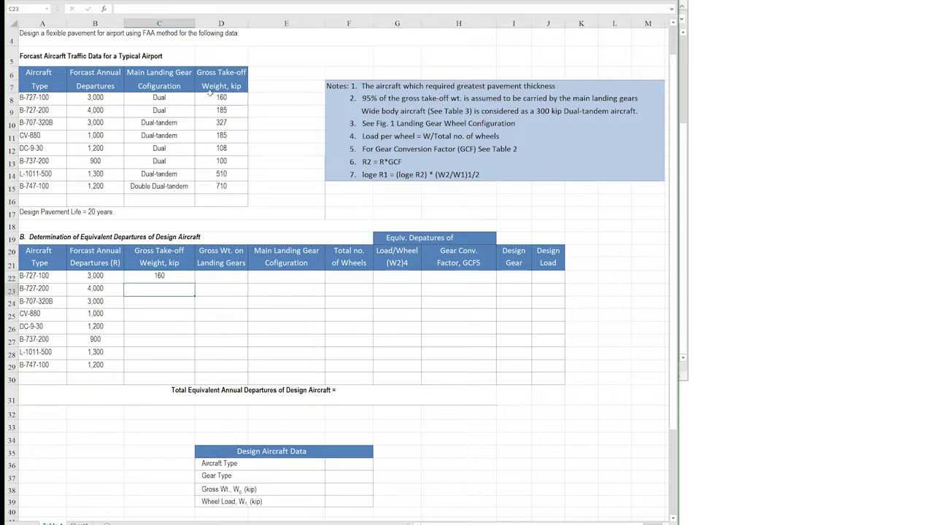
pyautogui.click(159, 276)
pyautogui.moveTo(194, 283); pyautogui.dragTo(172, 377)
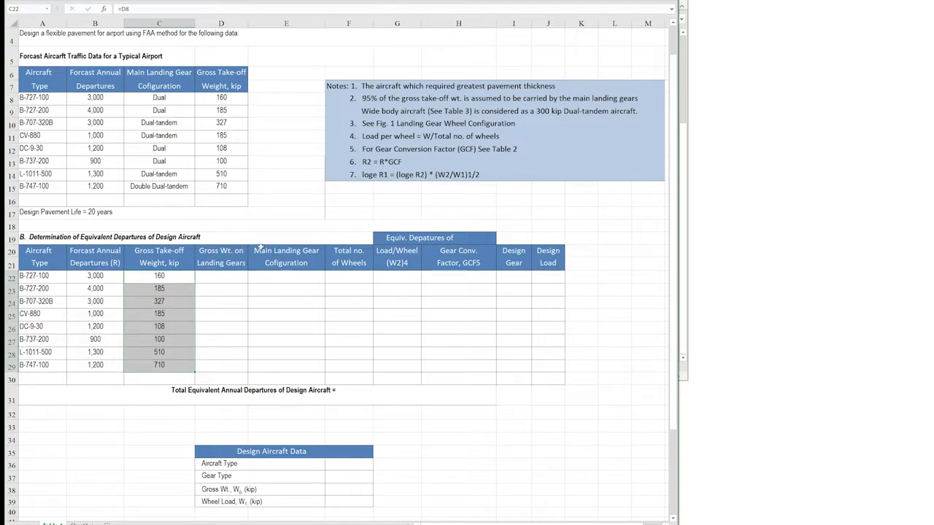
# Fill the main landing gear configurations in E22:E29 with references to the traffic data, starting with =C8
pyautogui.moveTo(155, 97); pyautogui.dragTo(146, 187)
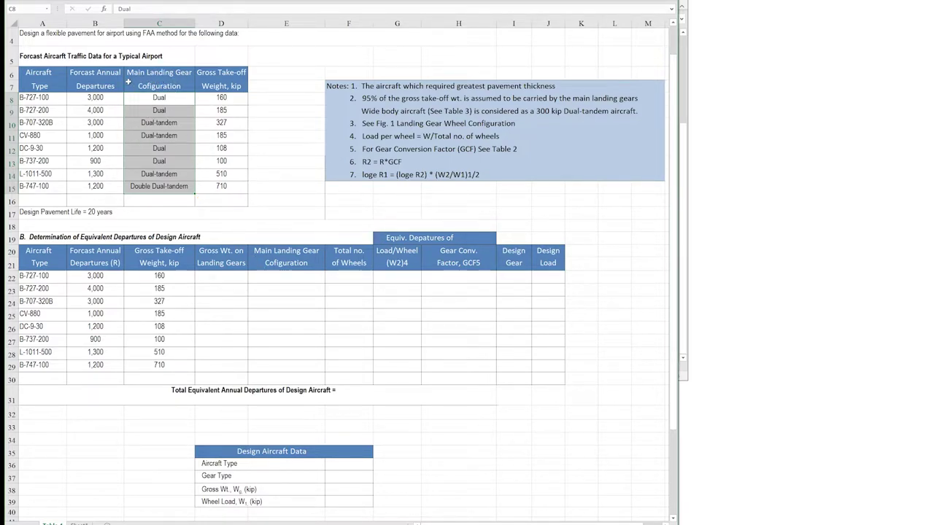
pyautogui.click(274, 276)
pyautogui.write('=')
pyautogui.click(157, 98)
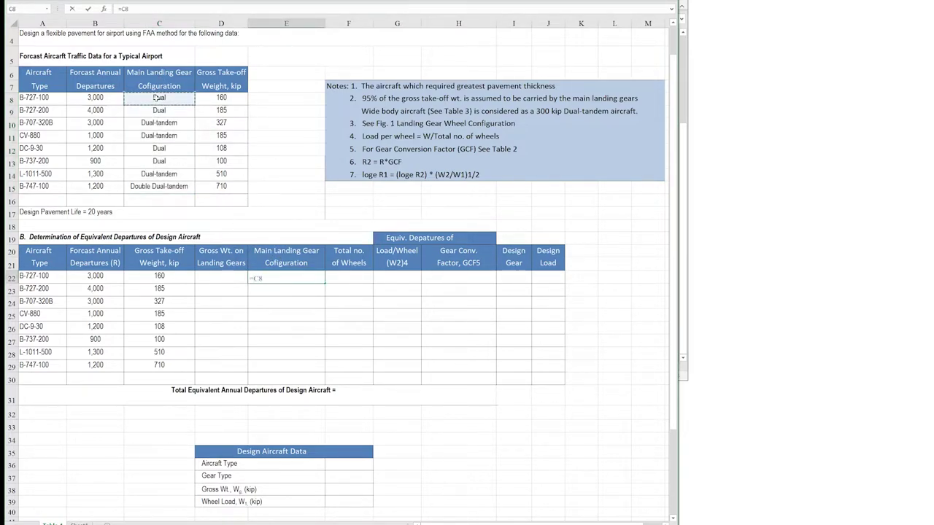
pyautogui.press('Return')
pyautogui.click(293, 276)
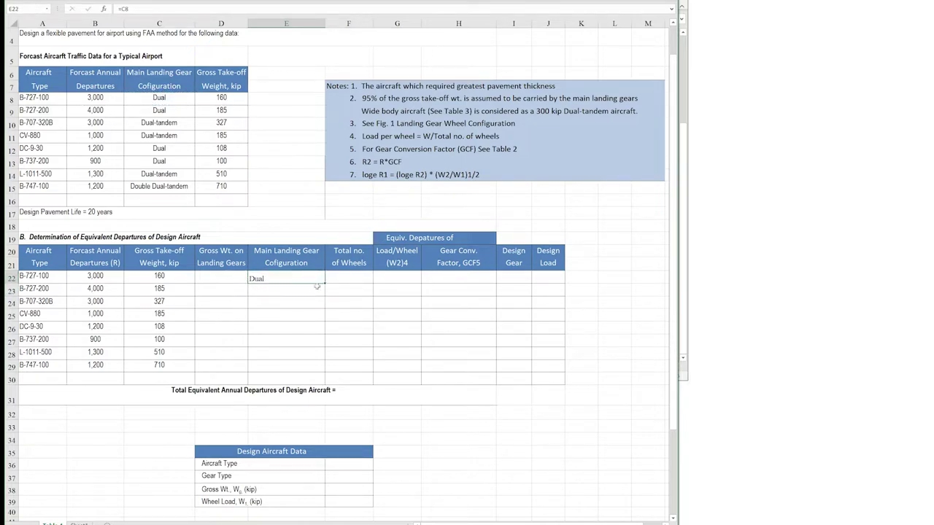
pyautogui.moveTo(325, 284); pyautogui.dragTo(321, 373)
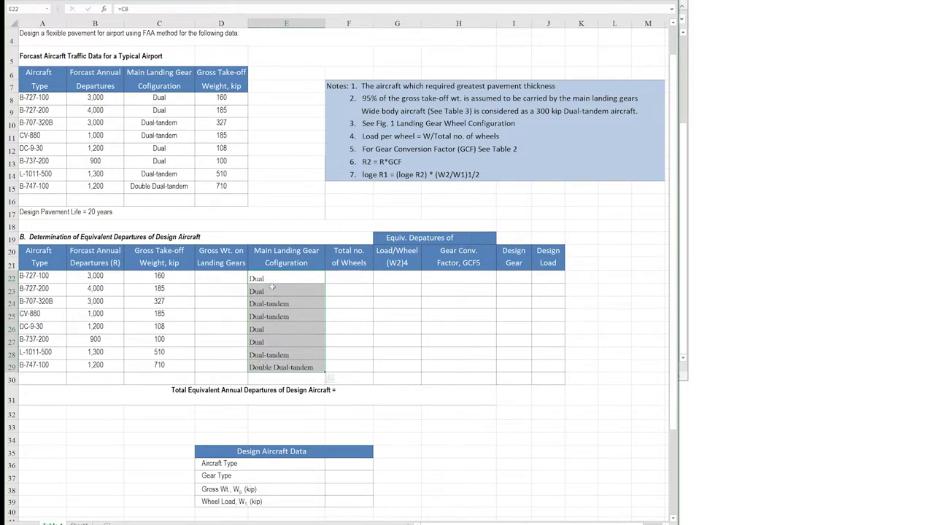
# Calculate the gross weight on landing gears in D22:D29 as 95% of take-off weight, using =C22*95/100 copied down
pyautogui.click(207, 281)
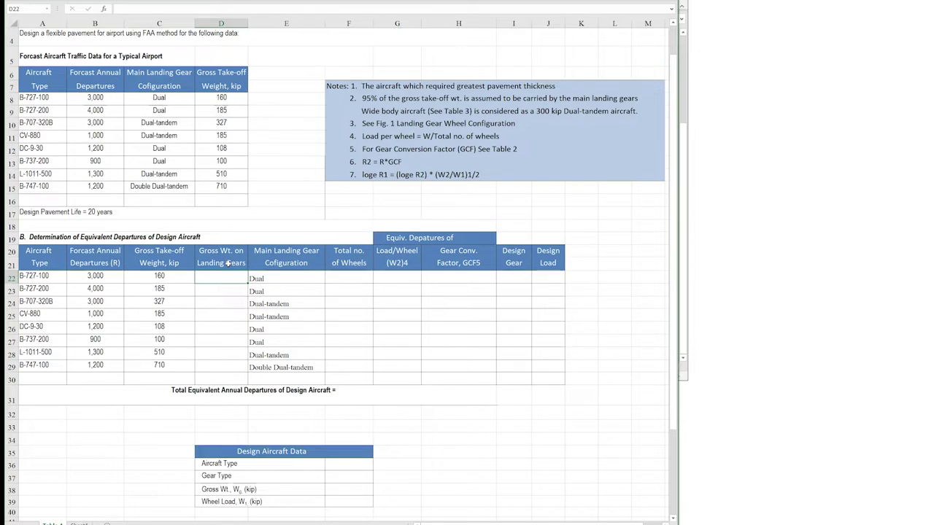
pyautogui.write('=')
pyautogui.click(161, 280)
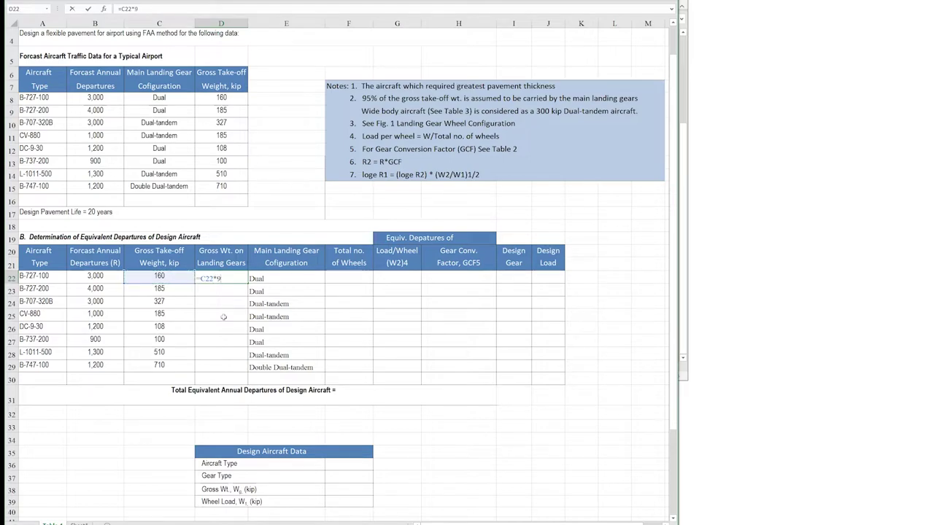
pyautogui.write('*95/100')
pyautogui.press('Return')
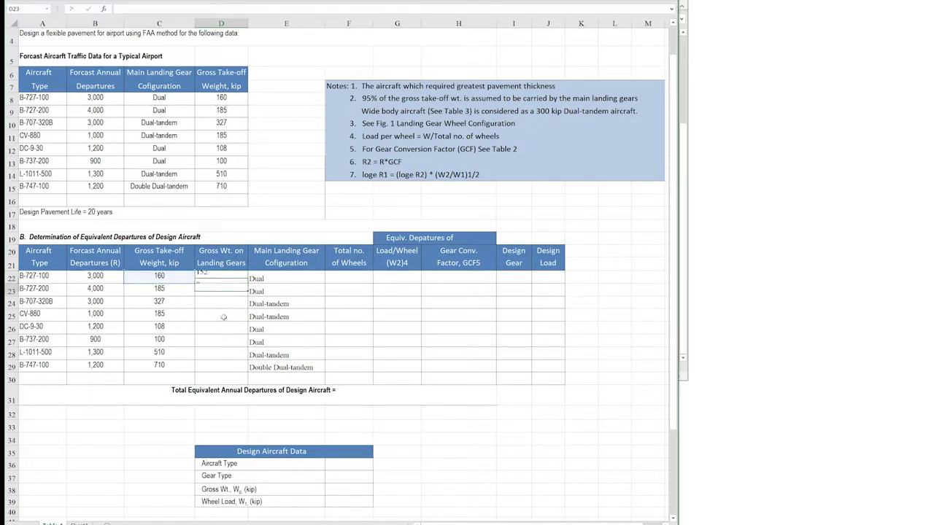
pyautogui.click(224, 279)
pyautogui.doubleClick(248, 285)
pyautogui.moveTo(218, 283); pyautogui.dragTo(211, 368)
pyautogui.click(219, 302)
pyautogui.click(218, 290)
pyautogui.click(219, 274)
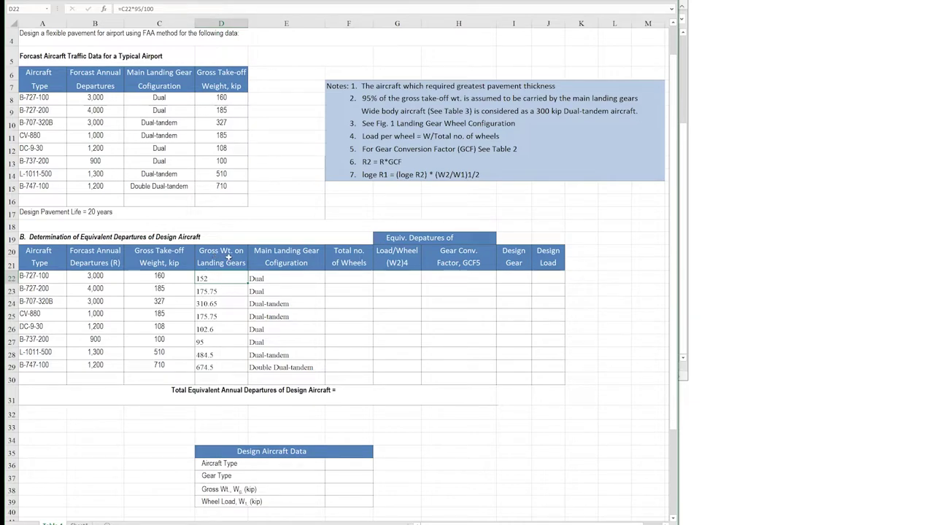
# Change the wheel count column heading in F20:F21 to "Number of Wheels in Landing Gear"
pyautogui.click(354, 277)
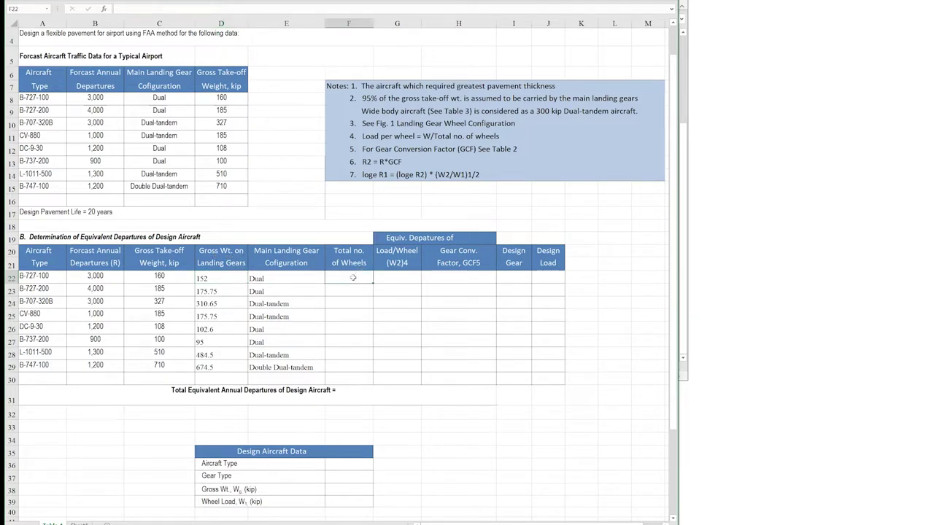
pyautogui.click(337, 254)
pyautogui.write('Number')
pyautogui.press('Return')
pyautogui.click(160, 8)
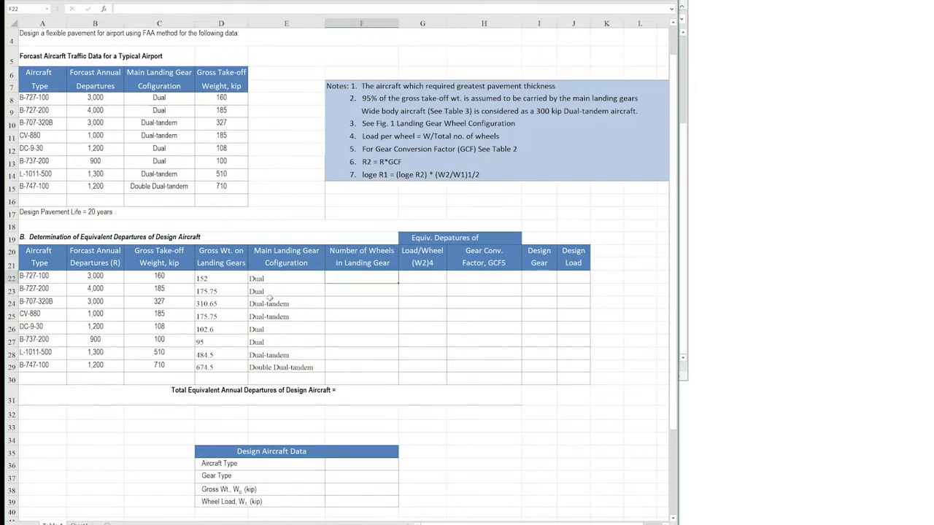
# Enter the landing gear wheel counts 4, 4, 8, 8, 4, 4, 8 and 16 for the eight aircraft in F22:F29
pyautogui.click(271, 281)
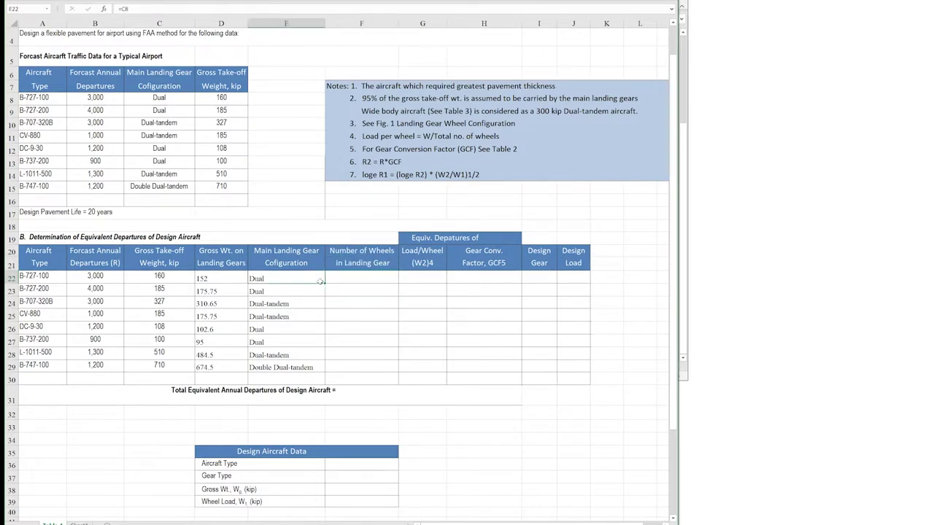
pyautogui.click(363, 281)
pyautogui.write('4')
pyautogui.press('Return')
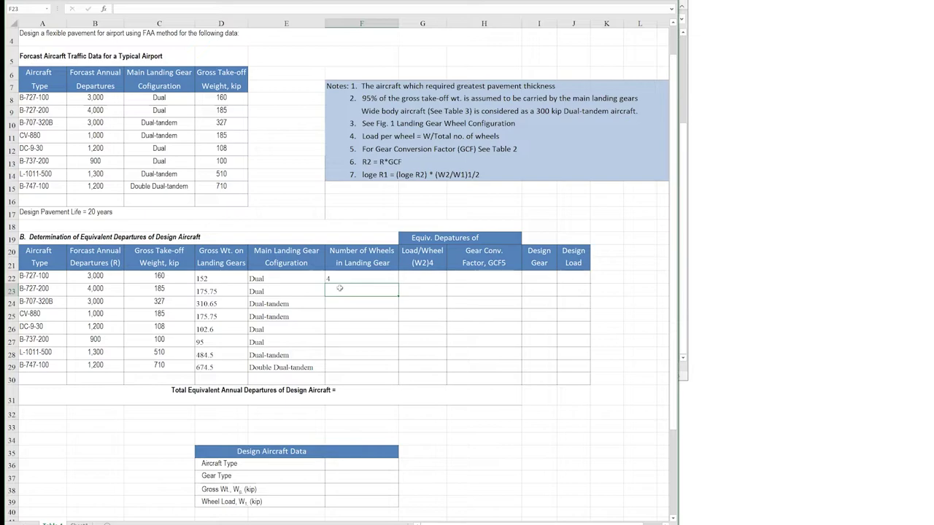
pyautogui.write('4')
pyautogui.press('Return')
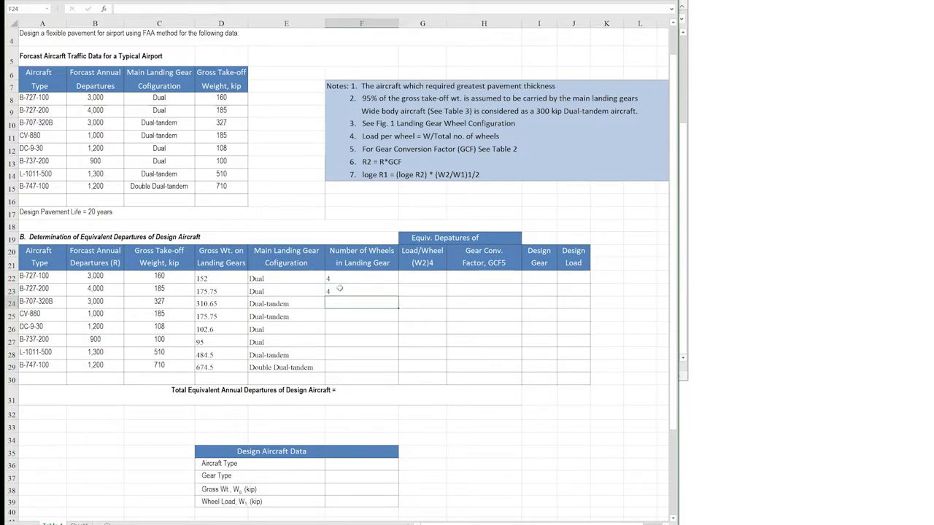
pyautogui.write('8')
pyautogui.press('Return')
pyautogui.write('8')
pyautogui.press('Return')
pyautogui.write('4')
pyautogui.press('Return')
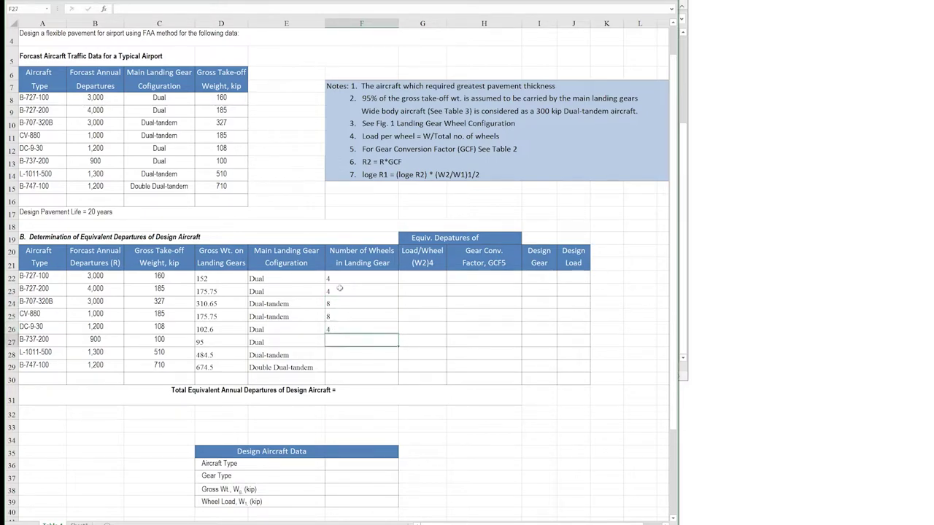
pyautogui.press('Return')
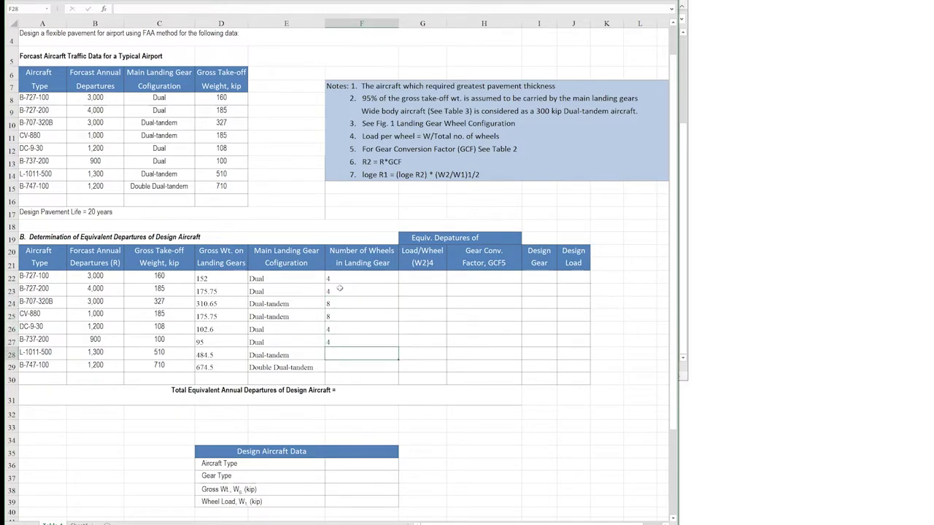
pyautogui.write('8')
pyautogui.press('Return')
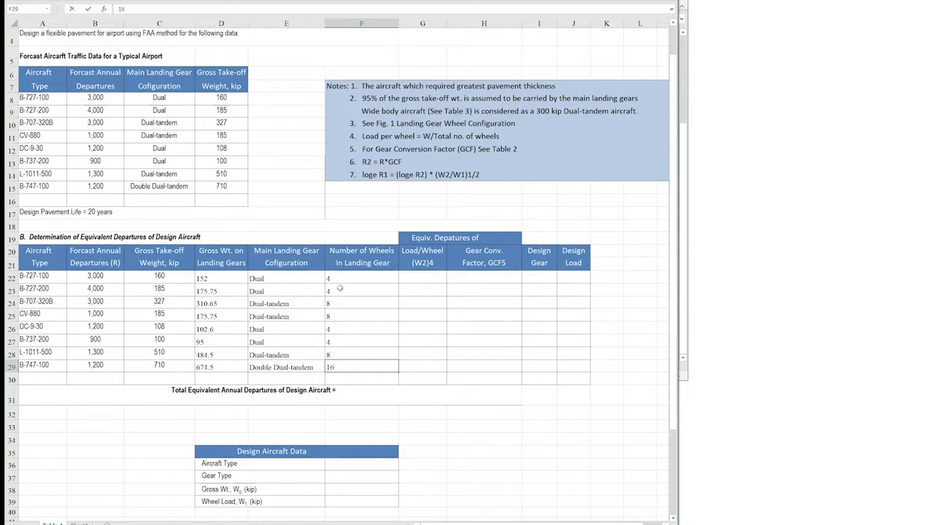
# Calculate the load per wheel in G22:G29 with the formula =D22/F22 copied down for all aircraft
pyautogui.click(417, 277)
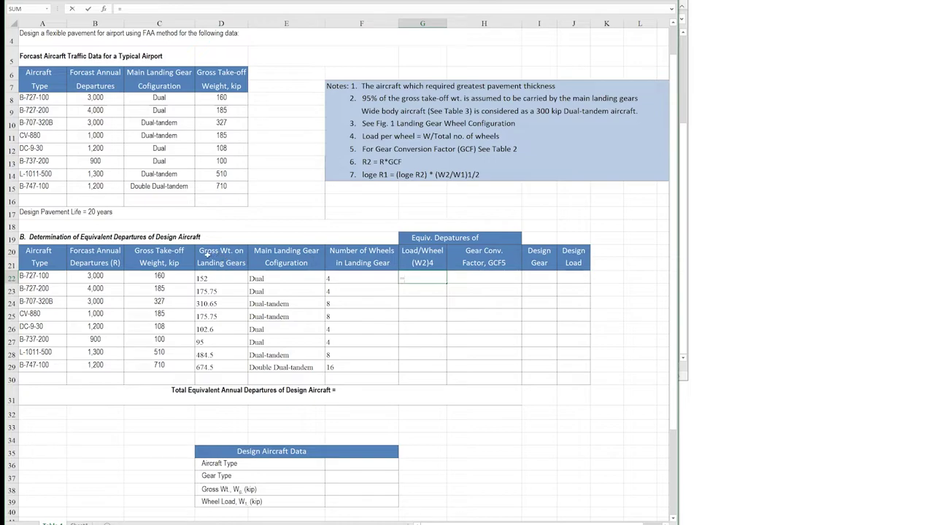
pyautogui.click(213, 278)
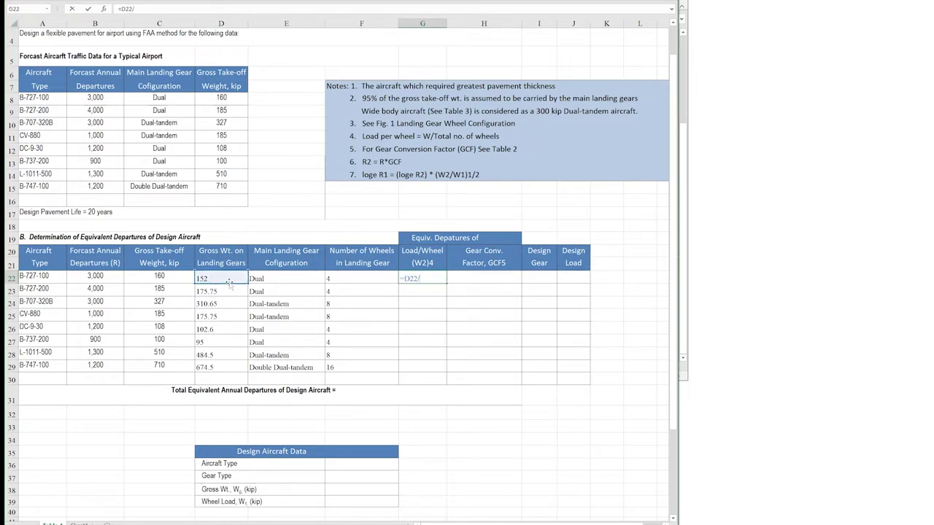
pyautogui.write('/')
pyautogui.click(346, 282)
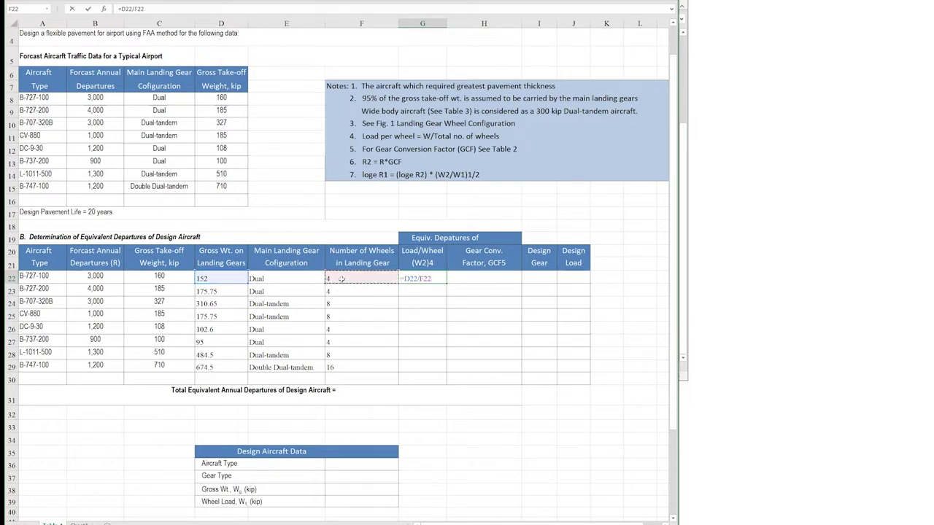
pyautogui.hotkey('ctrl', 'Return')
pyautogui.doubleClick(447, 285)
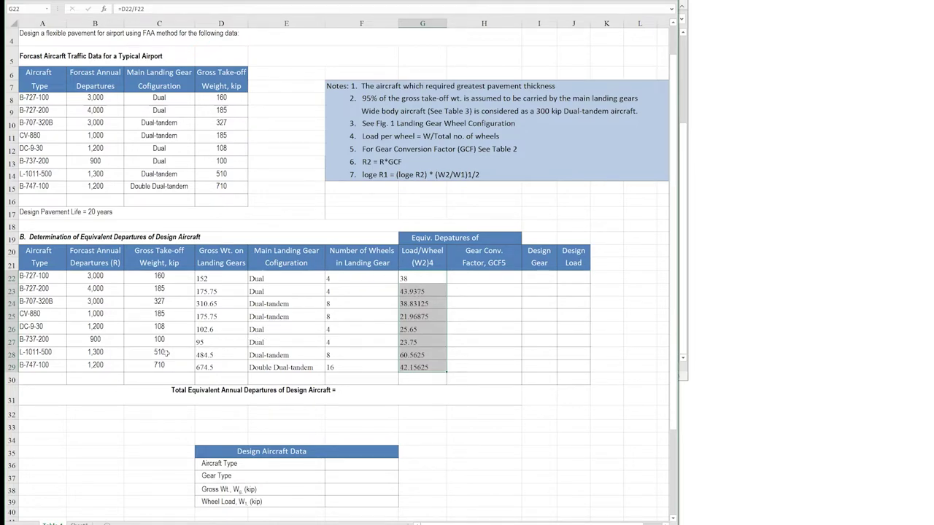
# Consult the Wide Body Aircraft slide in PowerPoint, and set the load per wheel for L-1011-500 and B-747-100 in G28:G29 to =300/8
pyautogui.click(38, 353)
pyautogui.moveTo(38, 353); pyautogui.dragTo(54, 365)
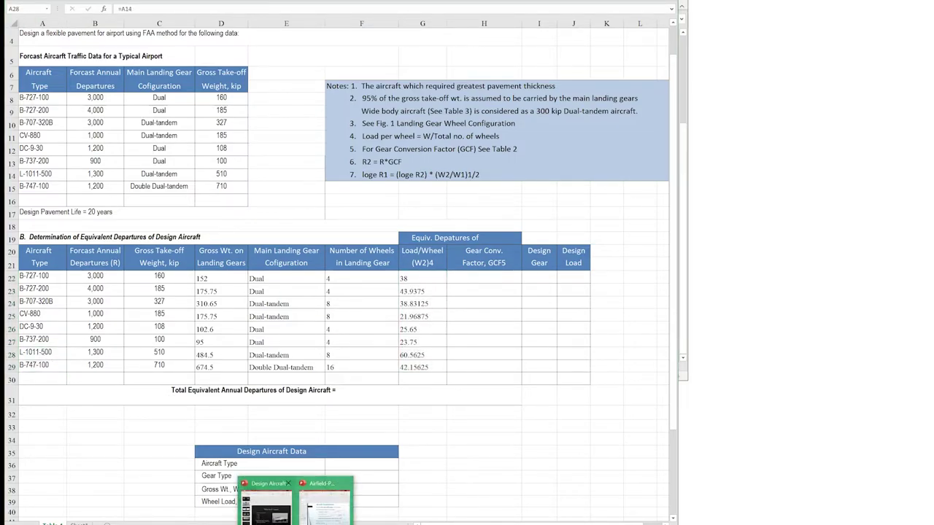
pyautogui.click(299, 502)
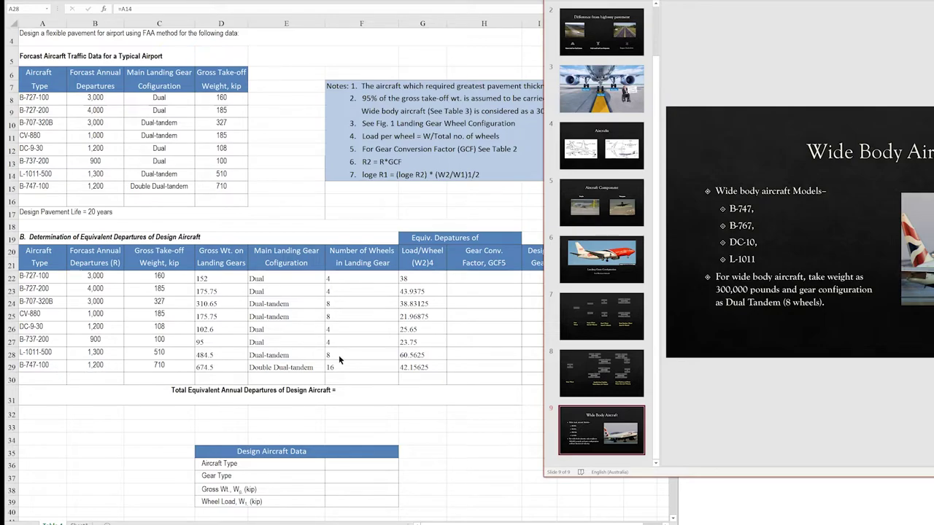
pyautogui.click(426, 355)
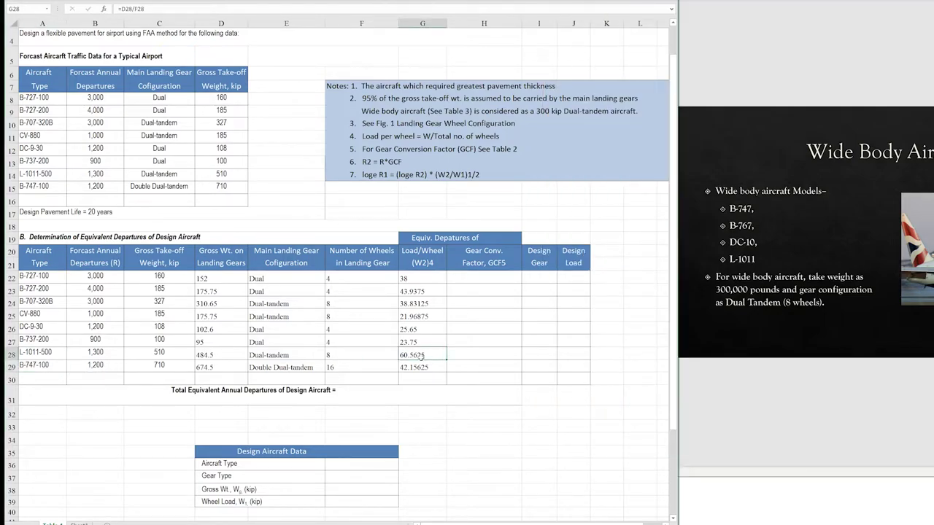
pyautogui.write('=300/8')
pyautogui.press('Return')
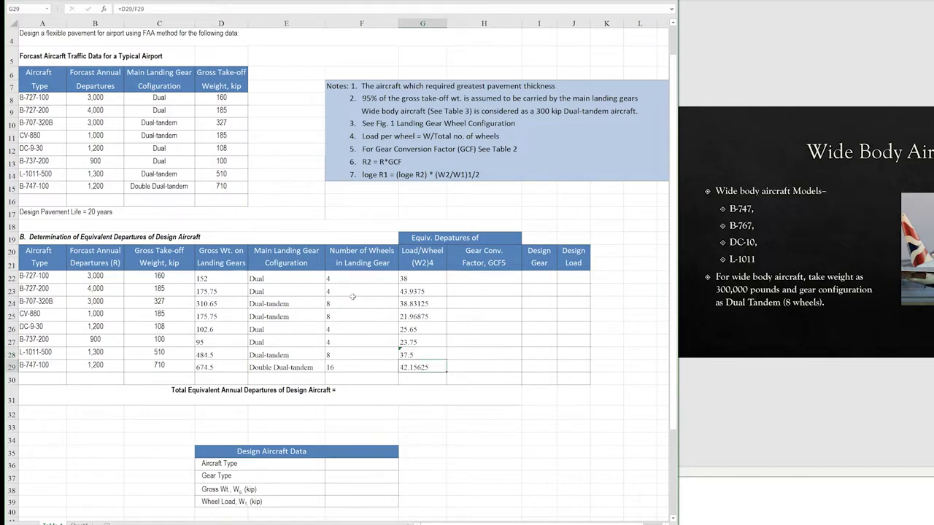
pyautogui.click(438, 355)
pyautogui.moveTo(447, 361); pyautogui.dragTo(445, 374)
# Apply the 95% landing gear share to the wide body loads by changing the formula in G28:G29 to =300*0.95/8
pyautogui.click(422, 354)
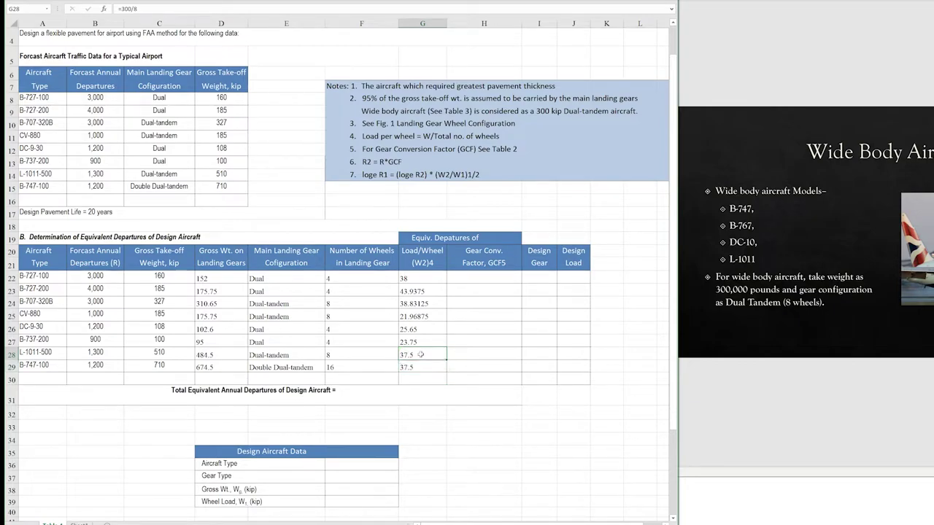
pyautogui.click(135, 7)
pyautogui.write('*9')
pyautogui.press('BackSpace')
pyautogui.write('0.95')
pyautogui.press('Return')
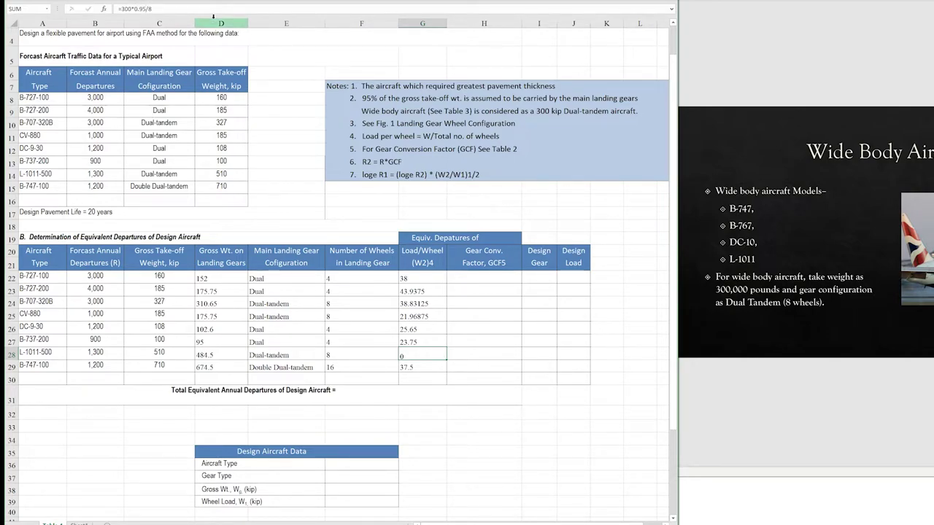
pyautogui.hotkey('ctrl', 'd')
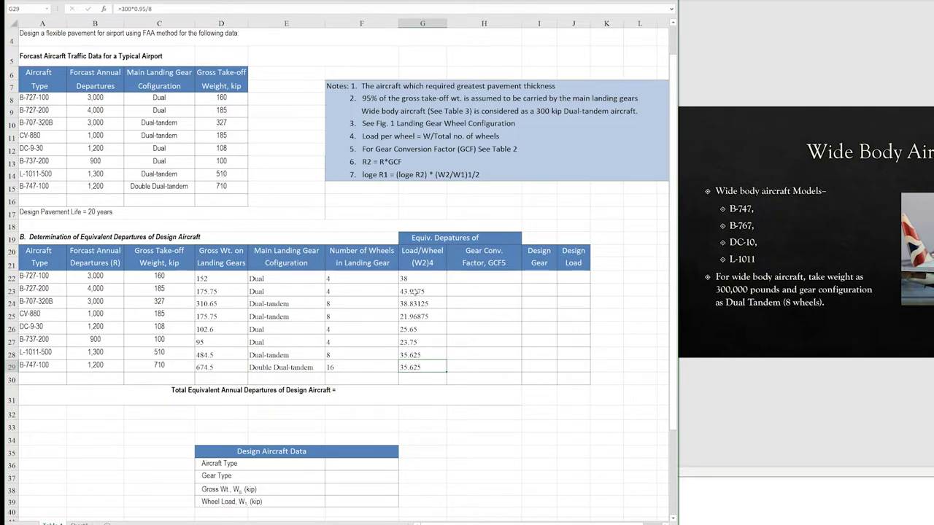
# Apply a green color scale to the wheel loads in G22:G29 and fill the B-727-200 row A23:J23 with a gold highlight
pyautogui.moveTo(414, 278); pyautogui.dragTo(420, 368)
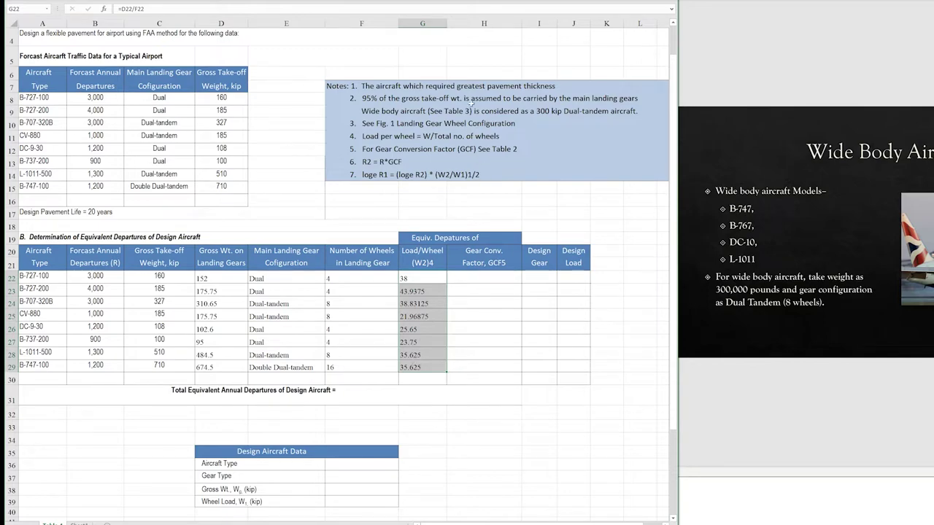
pyautogui.moveTo(398, 43)
pyautogui.click(474, 58)
pyautogui.click(413, 291)
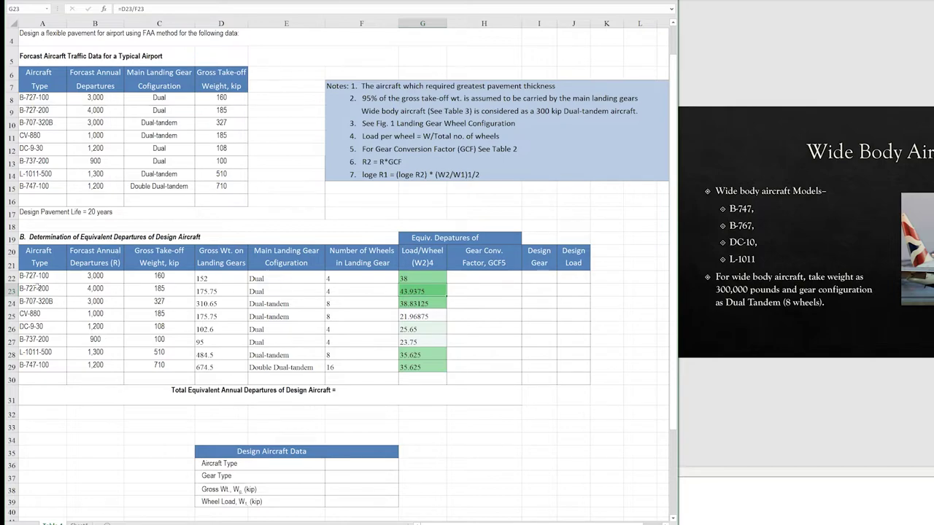
pyautogui.moveTo(22, 289); pyautogui.dragTo(413, 292)
pyautogui.press('Right')
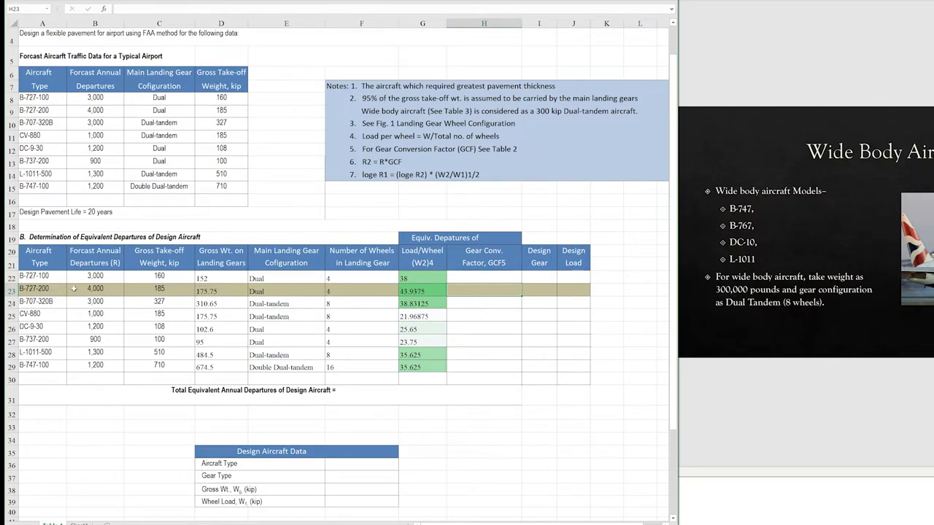
# Examine the landing gear configurations in E22:E24 against the B-727-200 entry in row 23
pyautogui.click(264, 279)
pyautogui.click(270, 307)
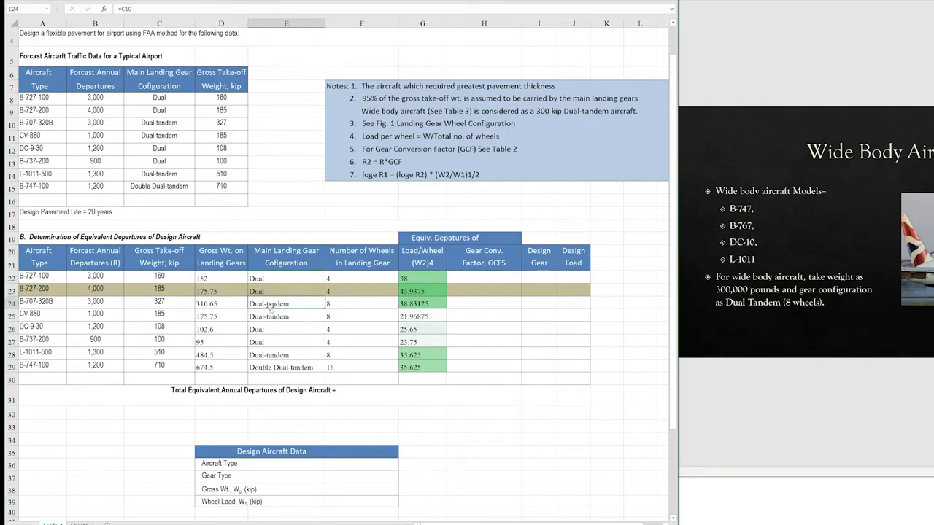
pyautogui.click(260, 278)
pyautogui.click(270, 304)
pyautogui.click(267, 284)
pyautogui.click(271, 311)
pyautogui.click(269, 291)
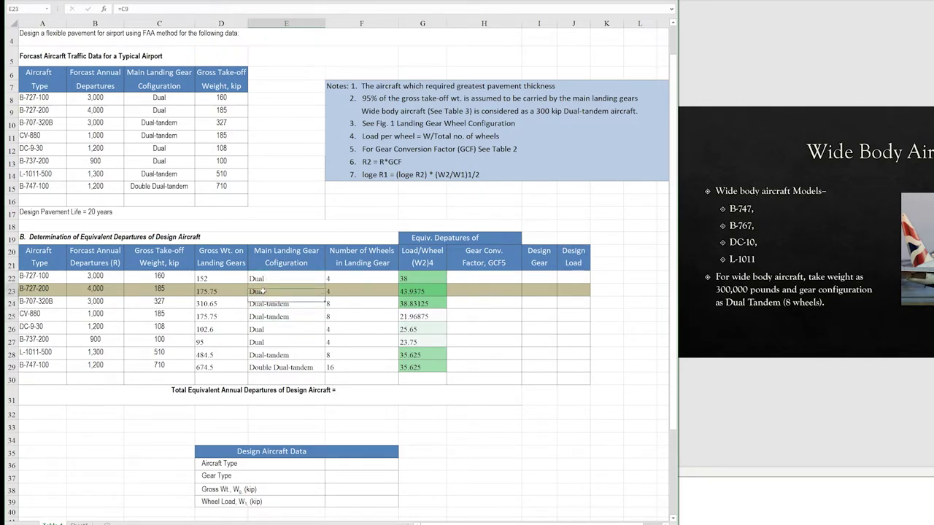
pyautogui.click(32, 289)
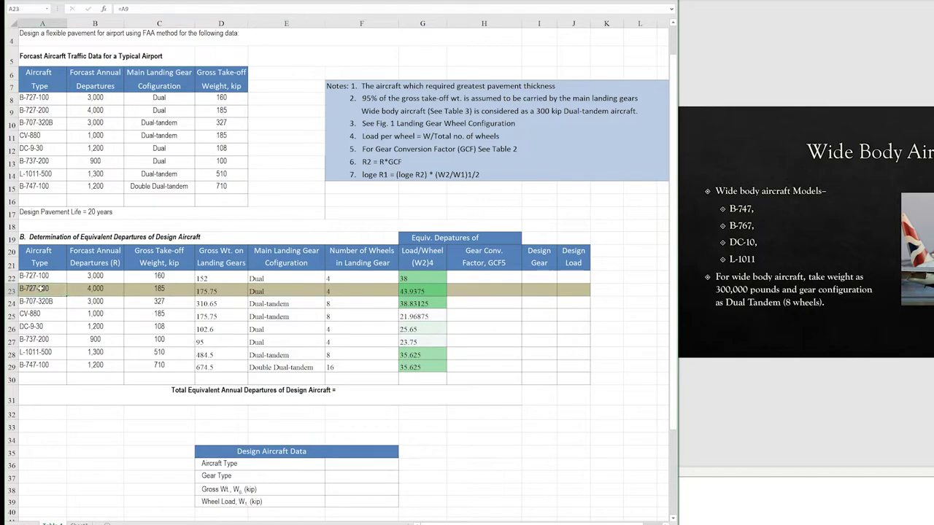
# Enter B-727-200 as the aircraft type in F36 and Dual as the gear type in F37 of the Design Aircraft Data table
pyautogui.click(339, 467)
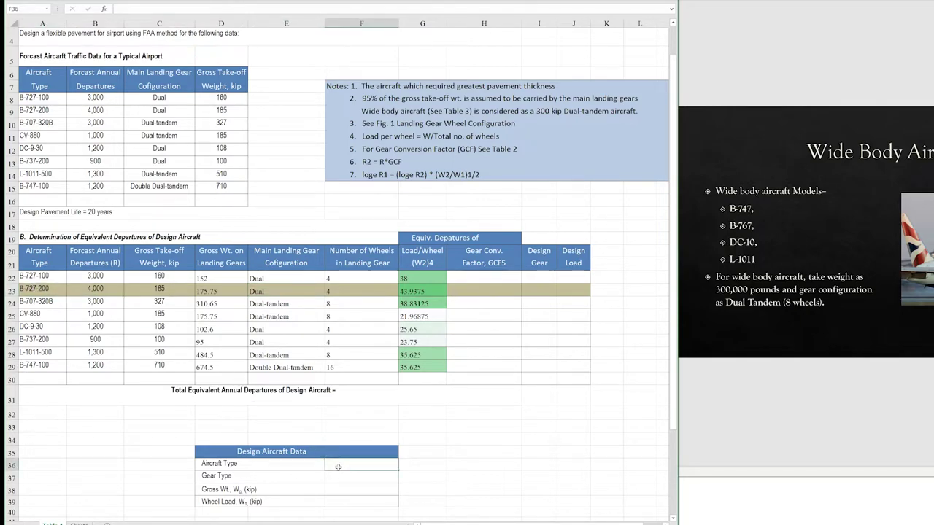
pyautogui.write('B-727-200')
pyautogui.press('Return')
pyautogui.press('Return')
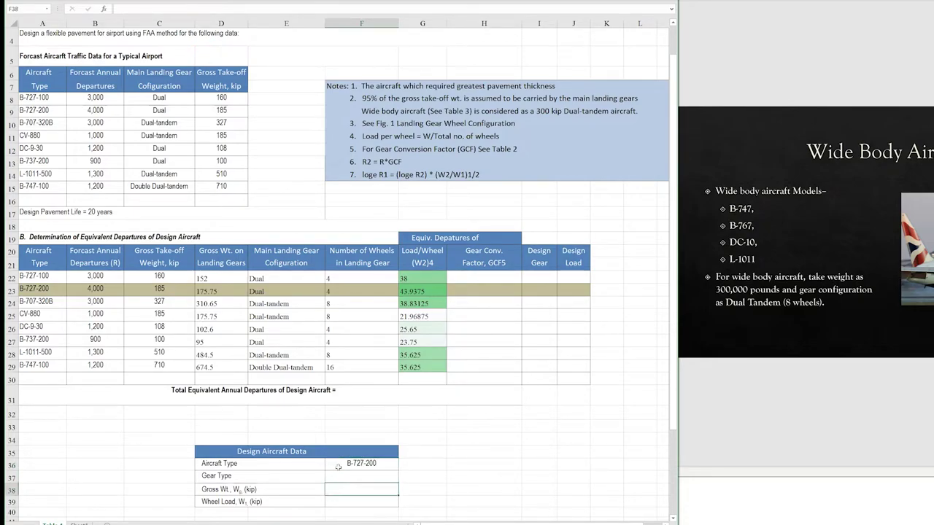
pyautogui.press('Up')
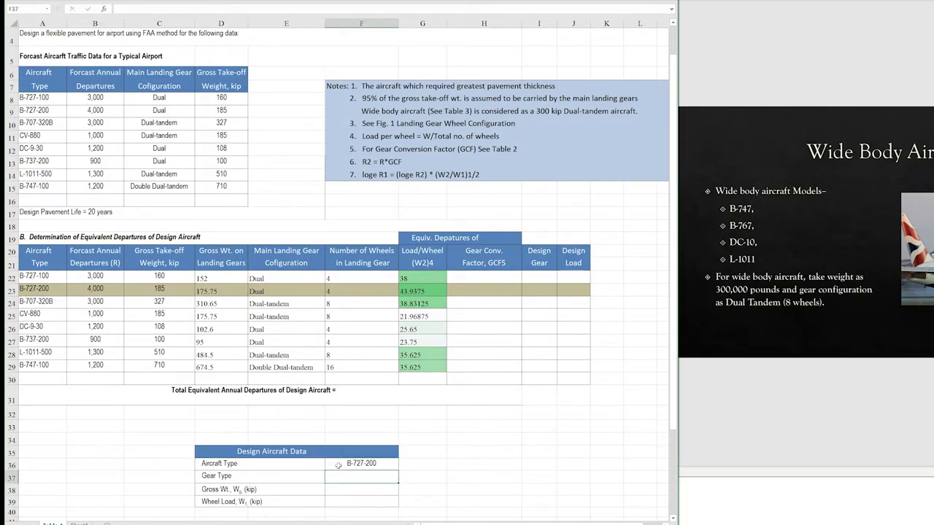
pyautogui.write('Dual')
pyautogui.press('Return')
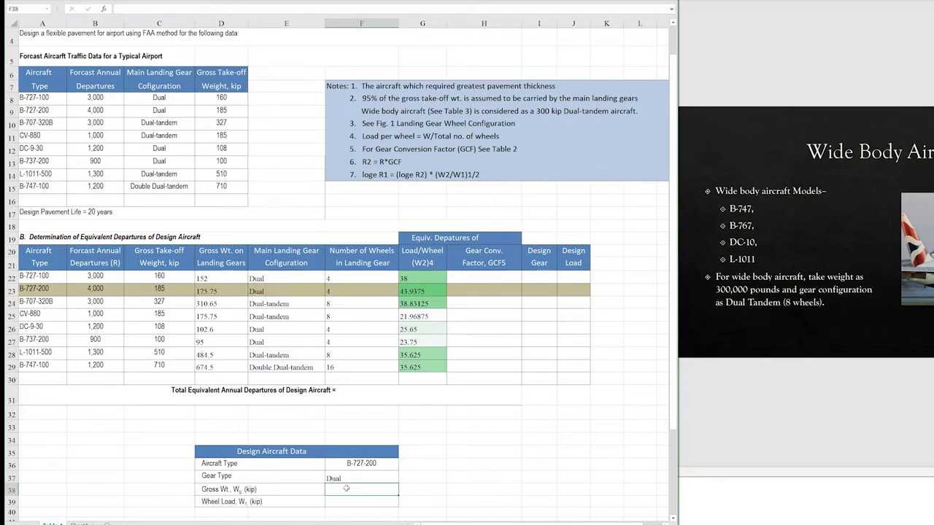
# Fill the design aircraft's gross weight in F38 with =D8 and its wheel load in F39 with =G23
pyautogui.write('=')
pyautogui.click(213, 97)
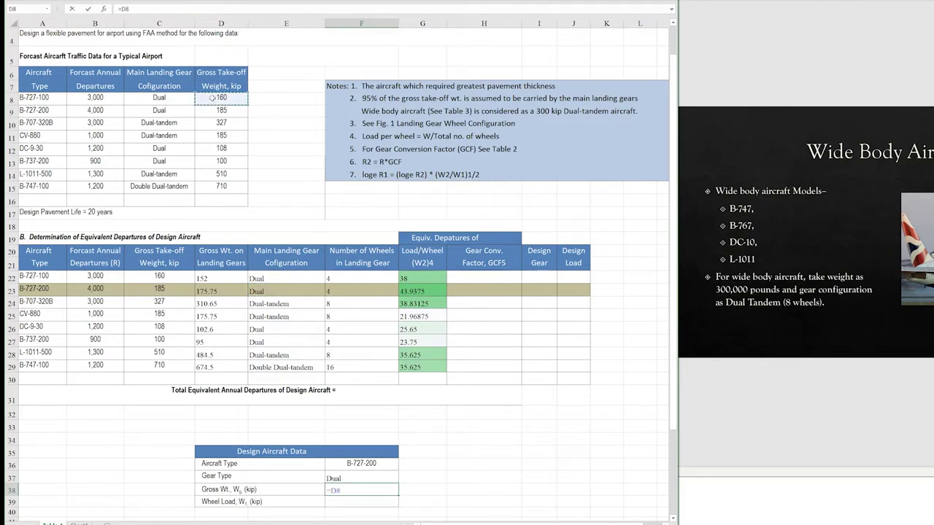
pyautogui.press('Return')
pyautogui.write('=')
pyautogui.click(401, 290)
pyautogui.press('Return')
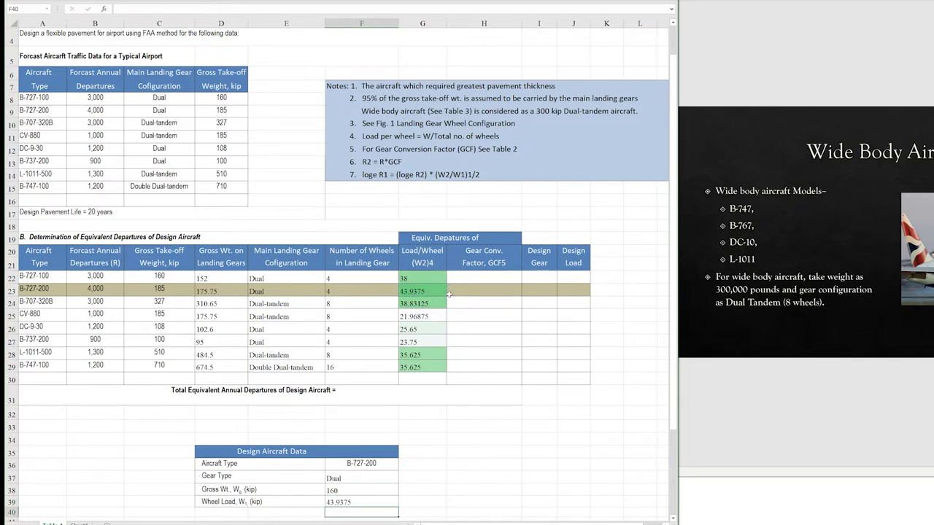
# Enter gear conversion factors 1, 1, 1.7 and 1.7 for the first four aircraft in H22:H25, using the conversion factor table
pyautogui.click(476, 276)
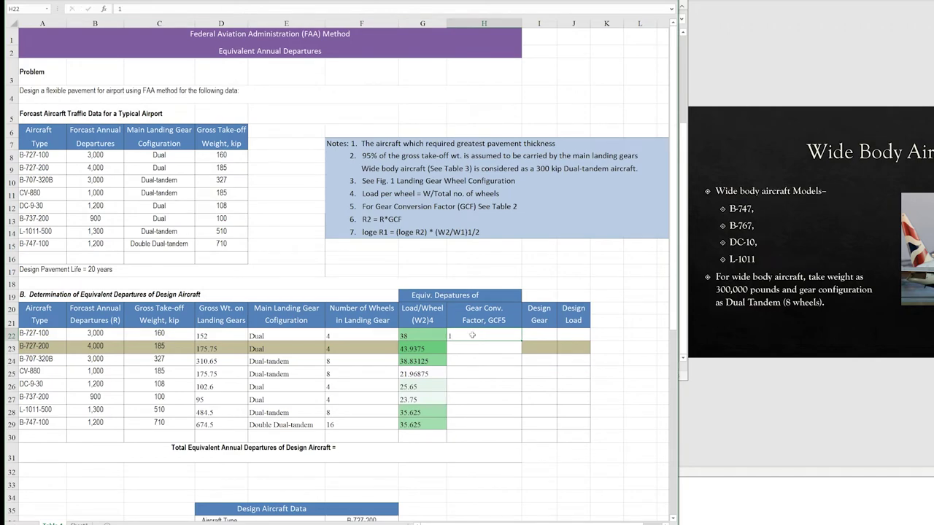
pyautogui.press('Return')
pyautogui.press('Return')
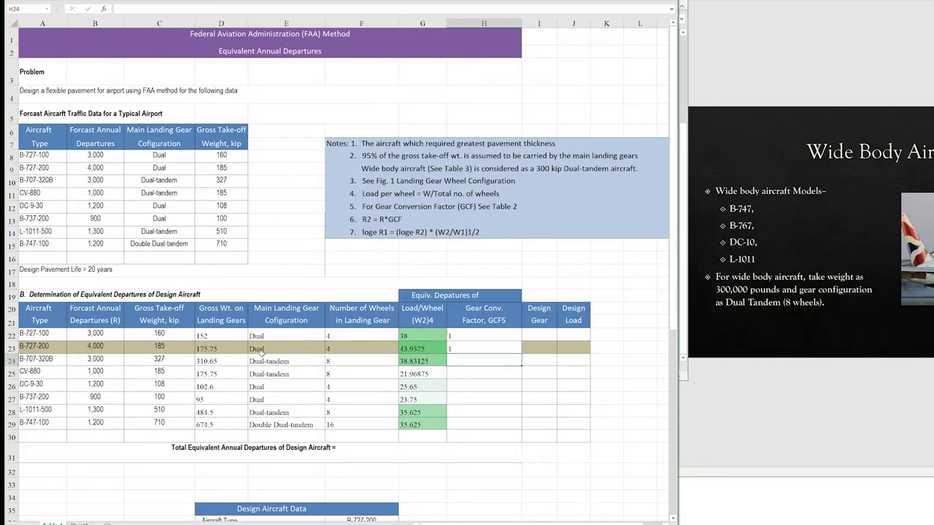
pyautogui.scroll(-11, 253, 432)
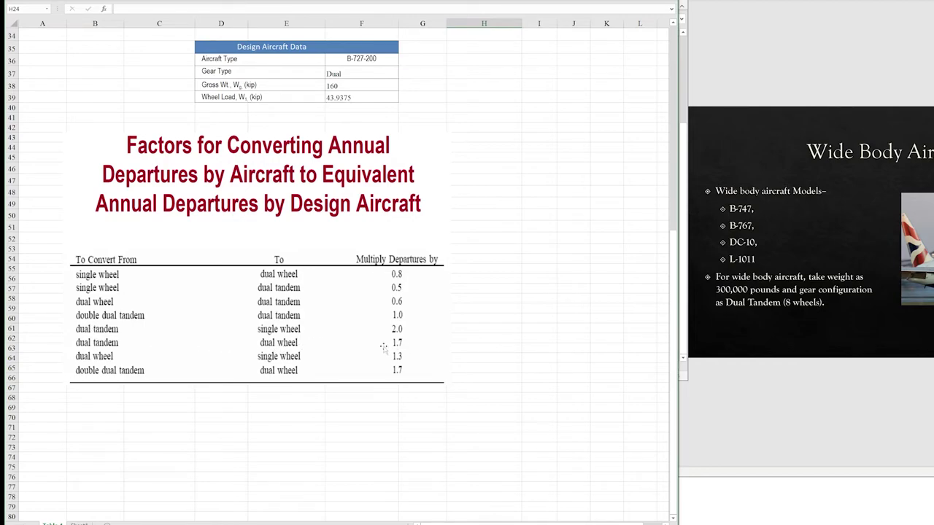
pyautogui.scroll(9, 384, 348)
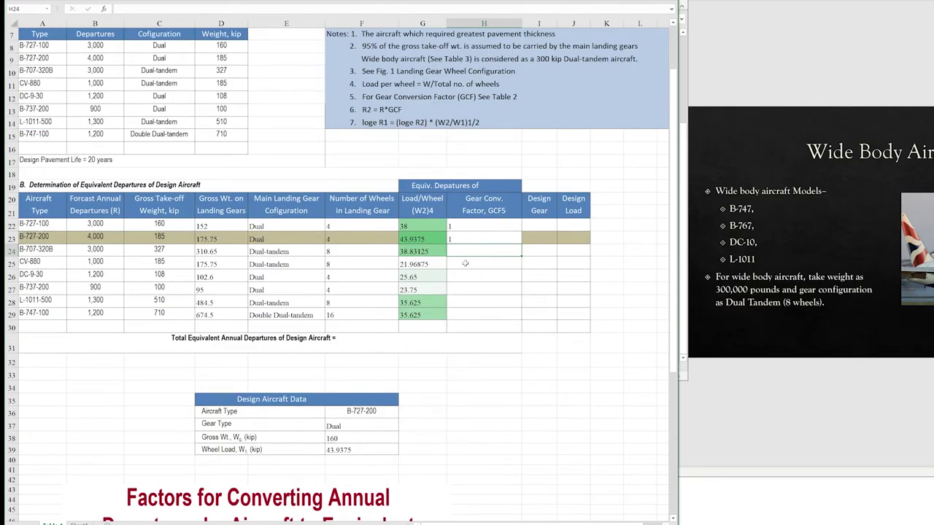
pyautogui.press('Return')
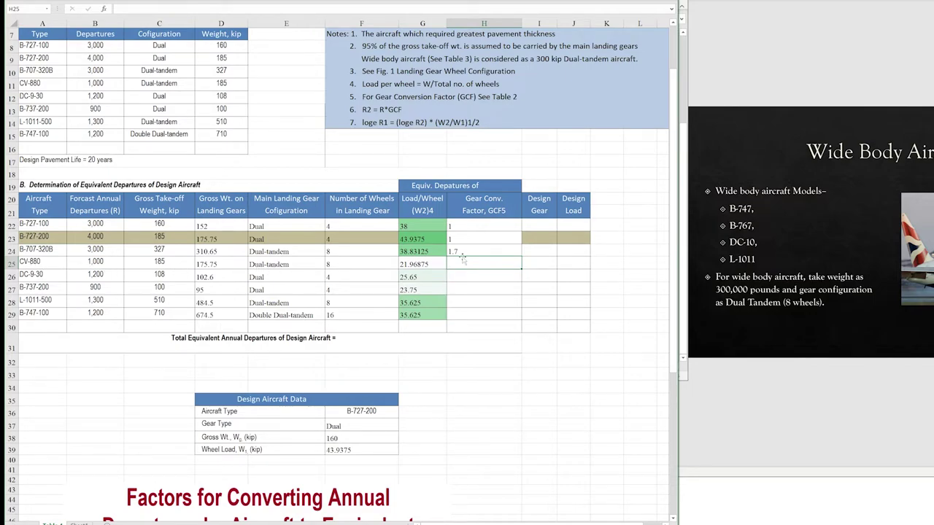
pyautogui.press('Return')
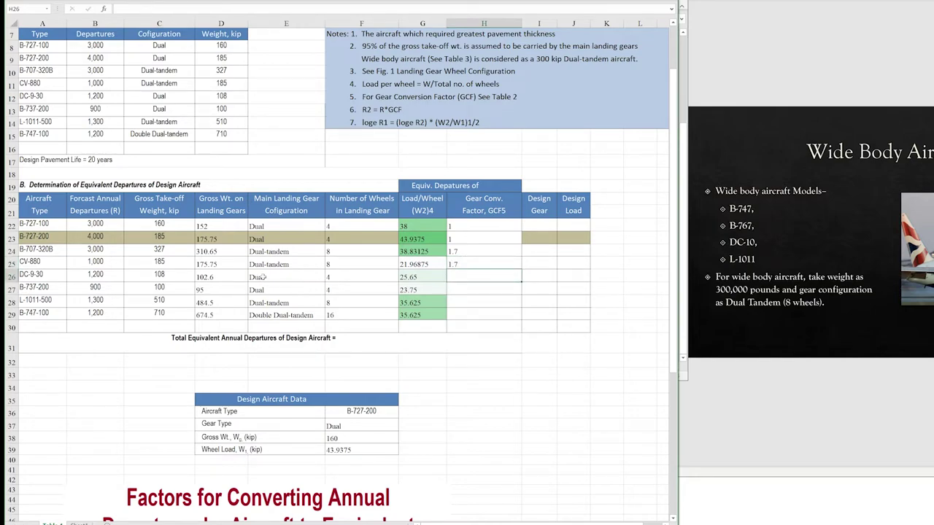
# Enter gear conversion factors 1, 1, 1.7 and 1.7 for the last four aircraft in H26:H29, using the conversion factor table
pyautogui.press('Return')
pyautogui.write('1')
pyautogui.press('Return')
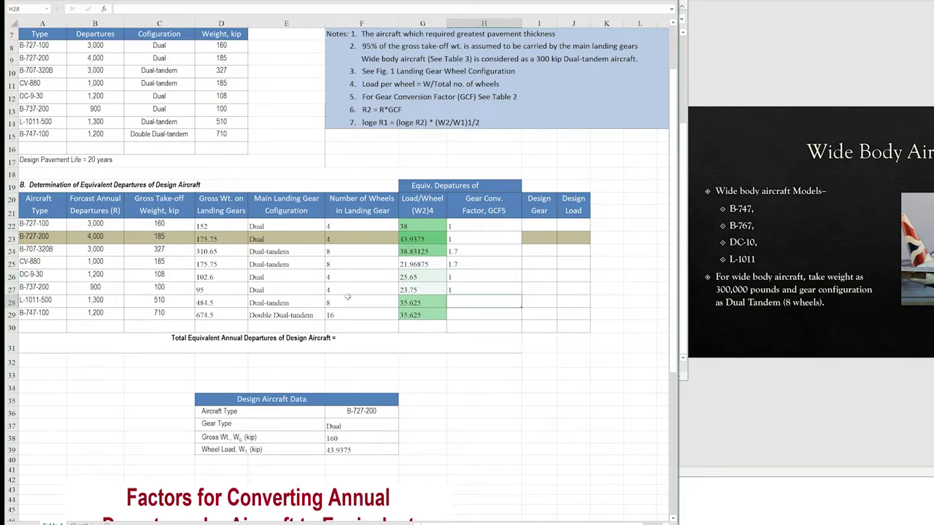
pyautogui.write('1.7')
pyautogui.press('Return')
pyautogui.scroll(-7, 282, 335)
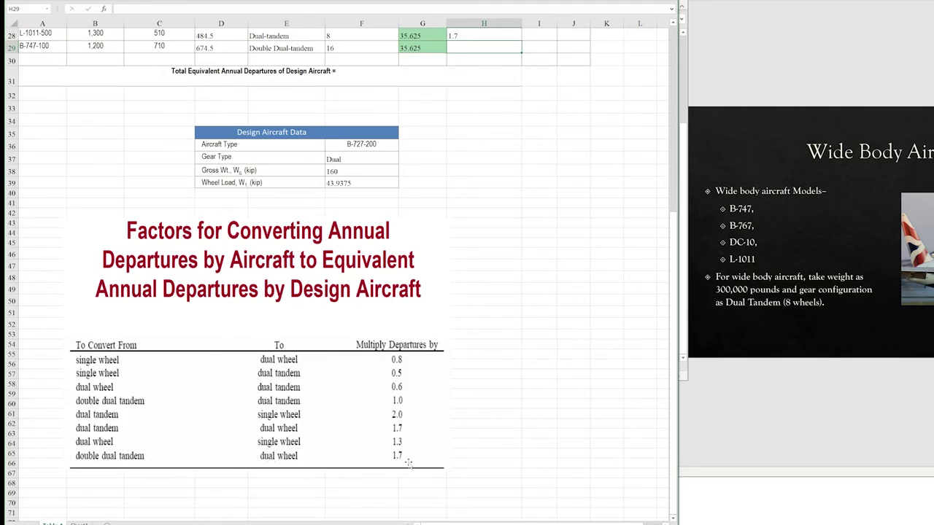
pyautogui.scroll(7, 409, 462)
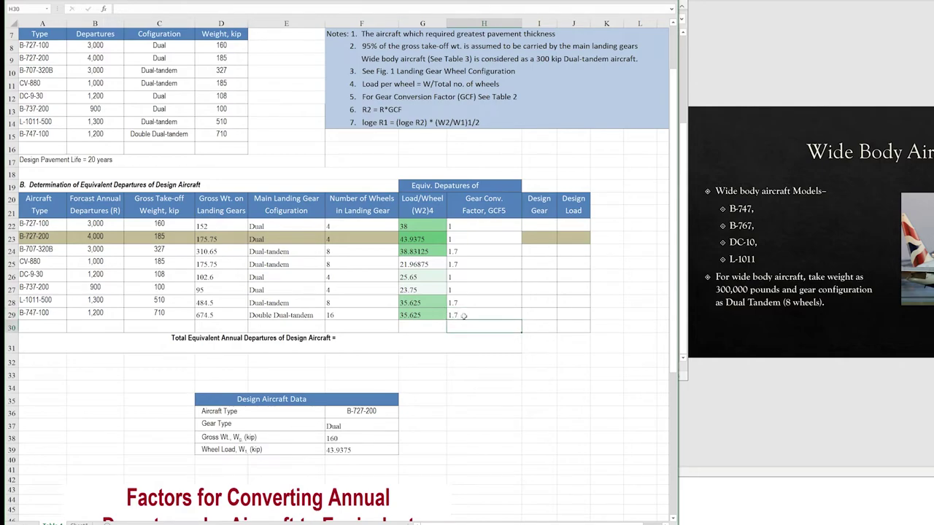
# Calculate the design gear departures in I22:I29 with the formula =H22*B22 copied down for all aircraft
pyautogui.click(540, 228)
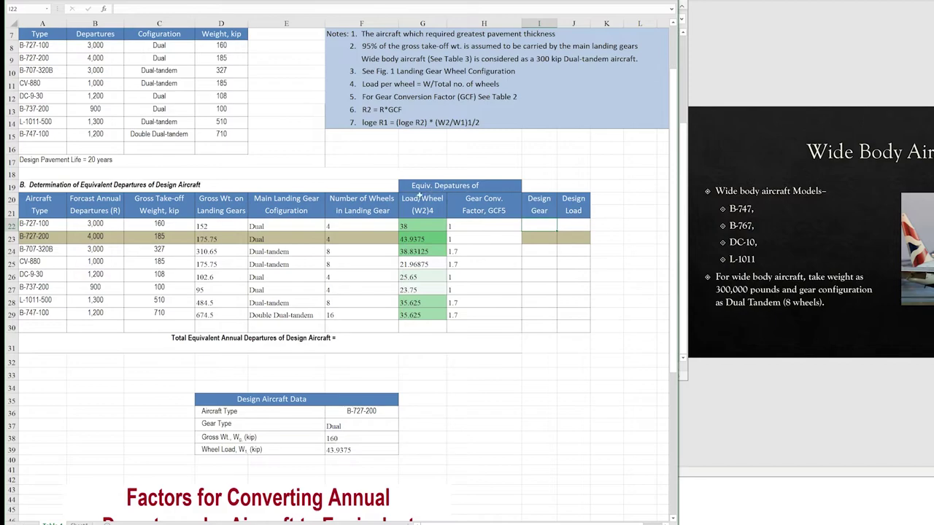
pyautogui.write('=')
pyautogui.click(469, 226)
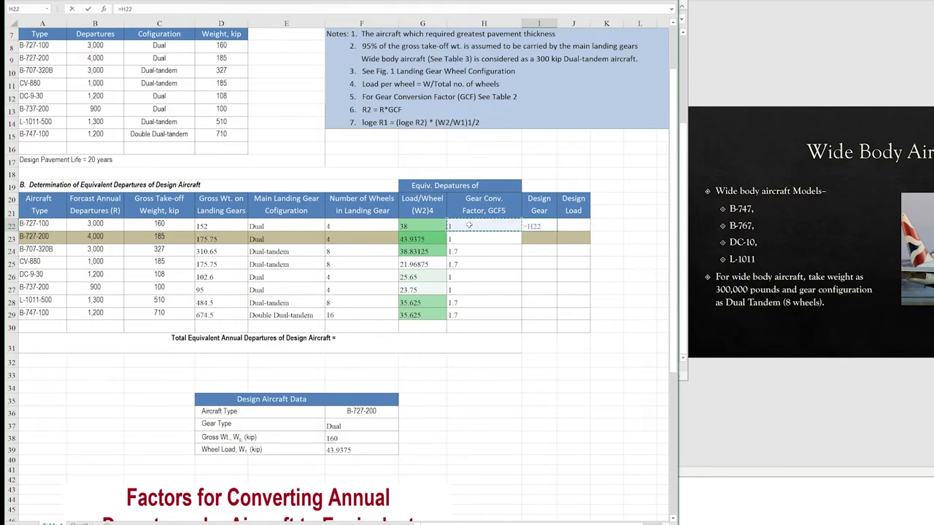
pyautogui.write('*')
pyautogui.click(104, 224)
pyautogui.press('Return')
pyautogui.click(536, 228)
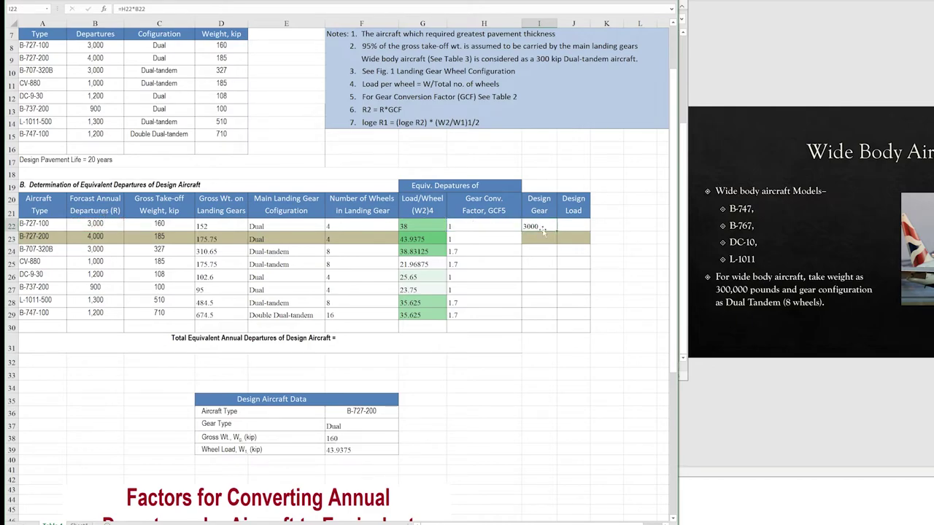
pyautogui.moveTo(556, 232); pyautogui.dragTo(555, 320)
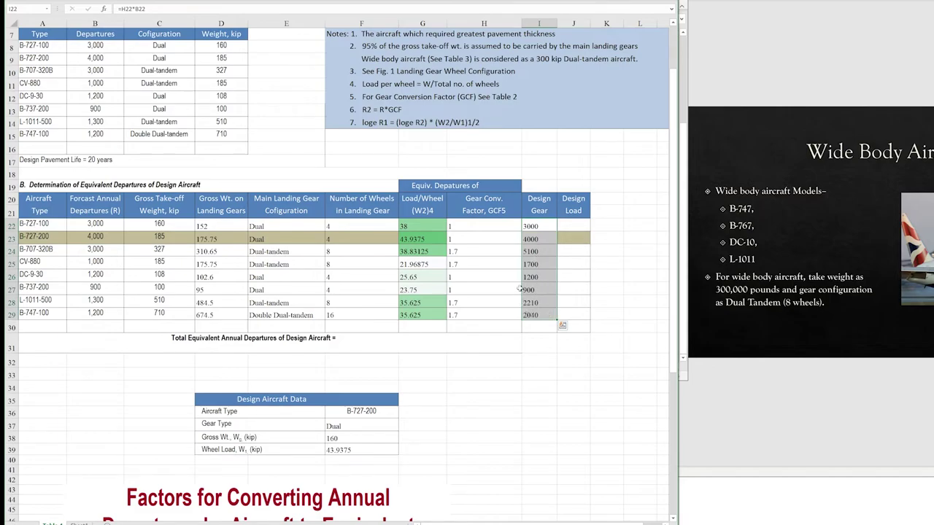
# Widen column J and calculate the B-727-100's log R1 in J22 with =LN(I22)*(G22/$F$39)^0.5, following note 7
pyautogui.click(569, 227)
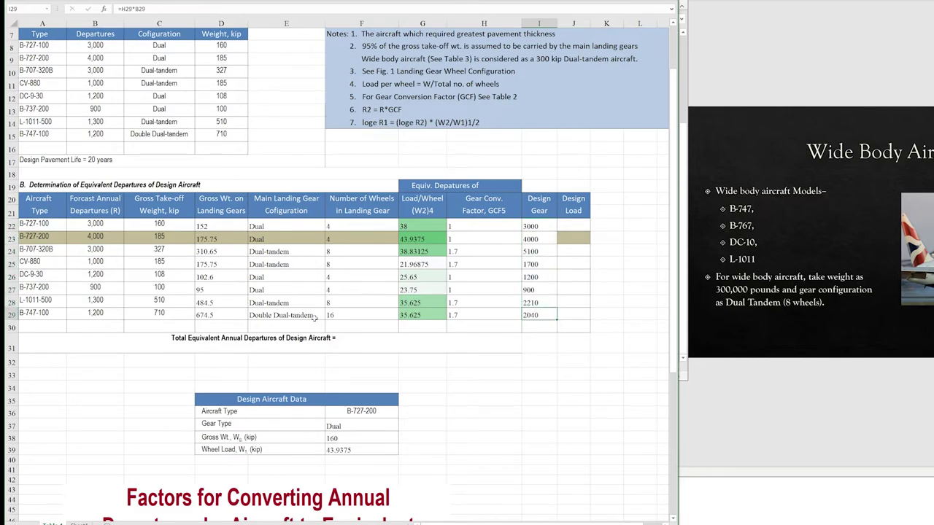
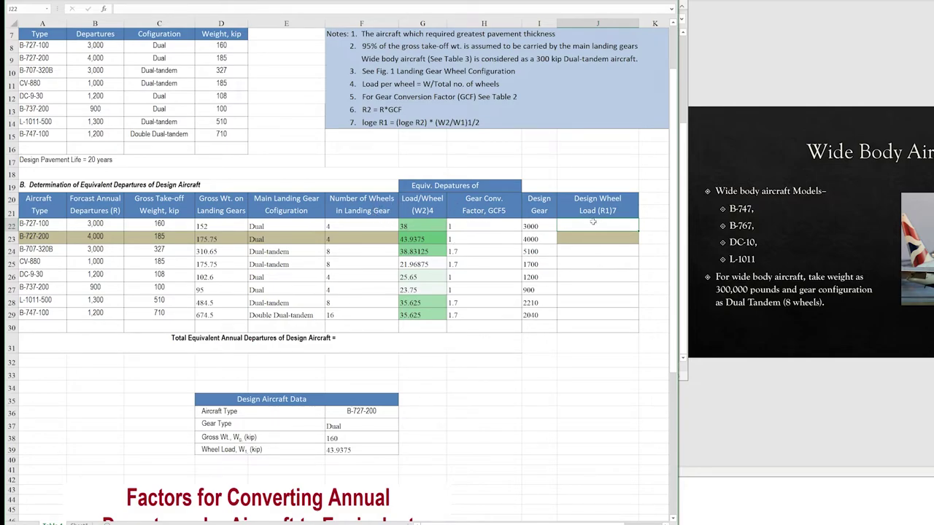
pyautogui.click(369, 122)
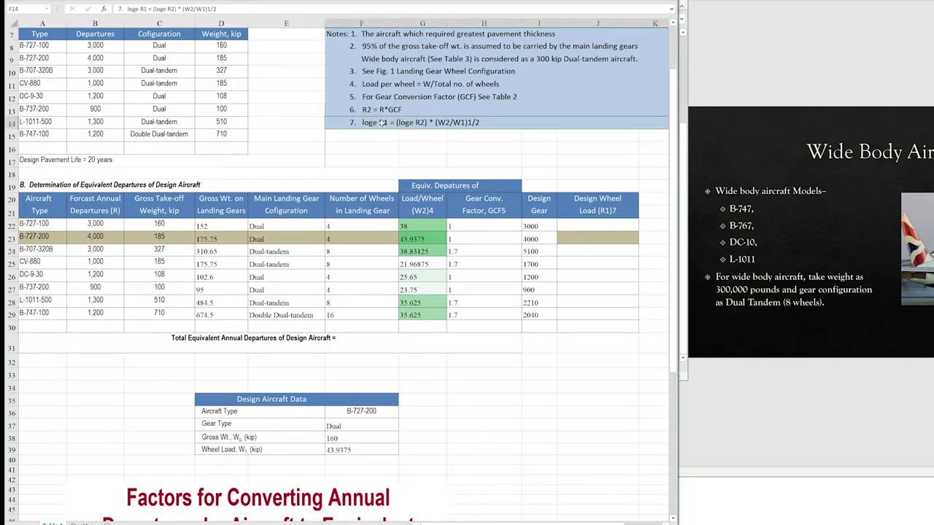
pyautogui.click(578, 226)
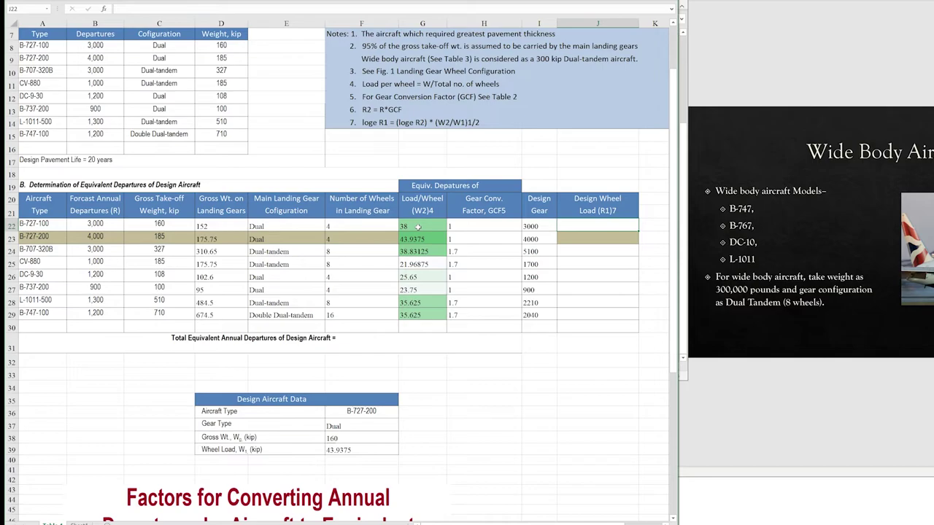
pyautogui.write('=ln')
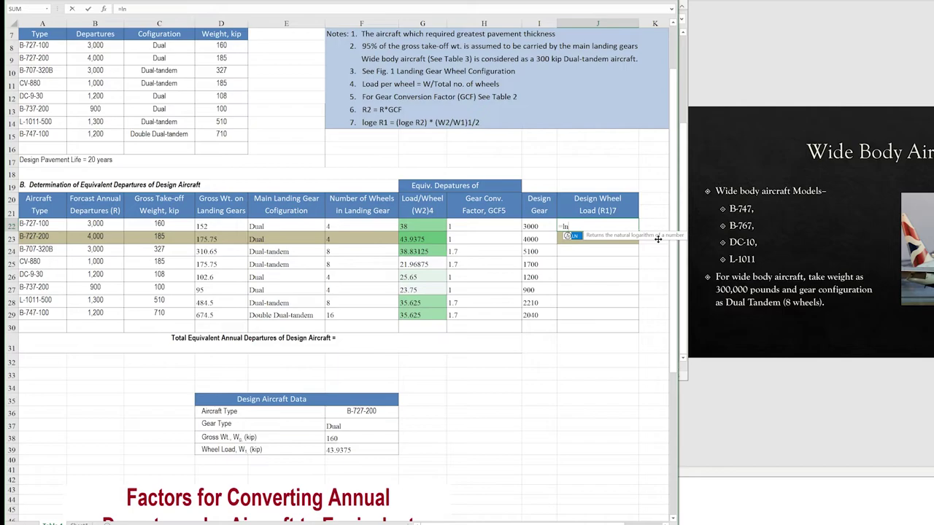
pyautogui.press('Tab')
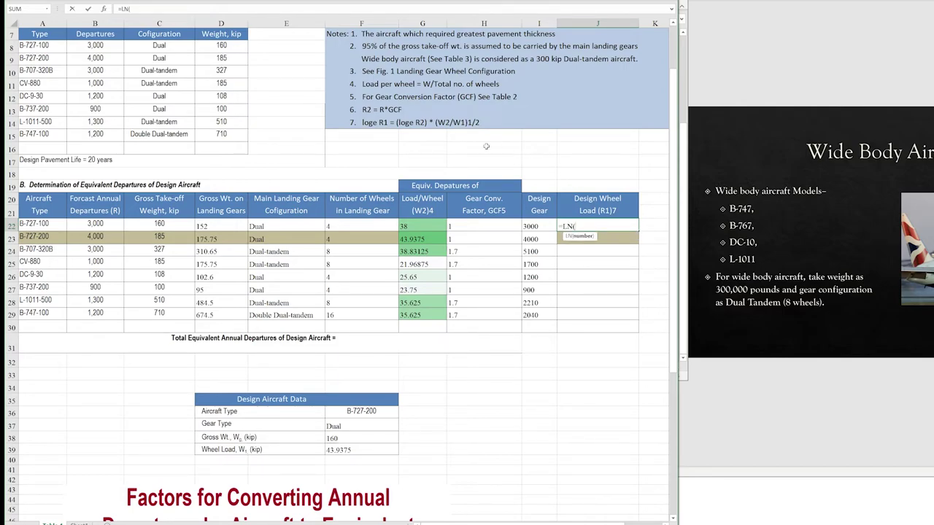
pyautogui.click(537, 227)
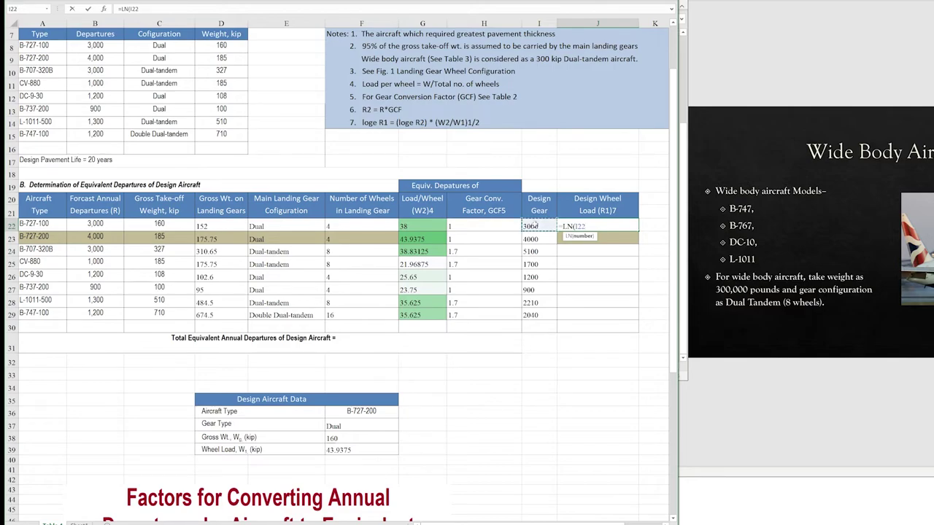
pyautogui.write(')*')
pyautogui.click(411, 226)
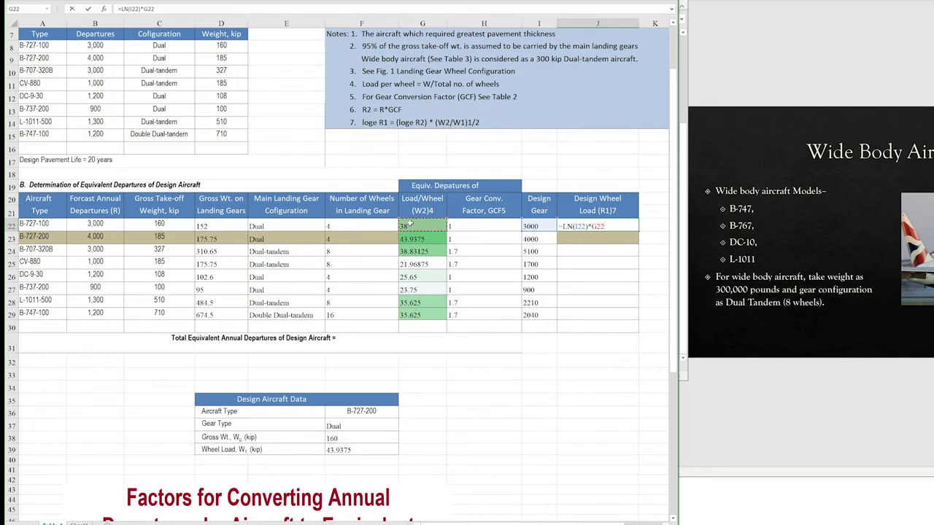
pyautogui.write('/')
pyautogui.click(341, 452)
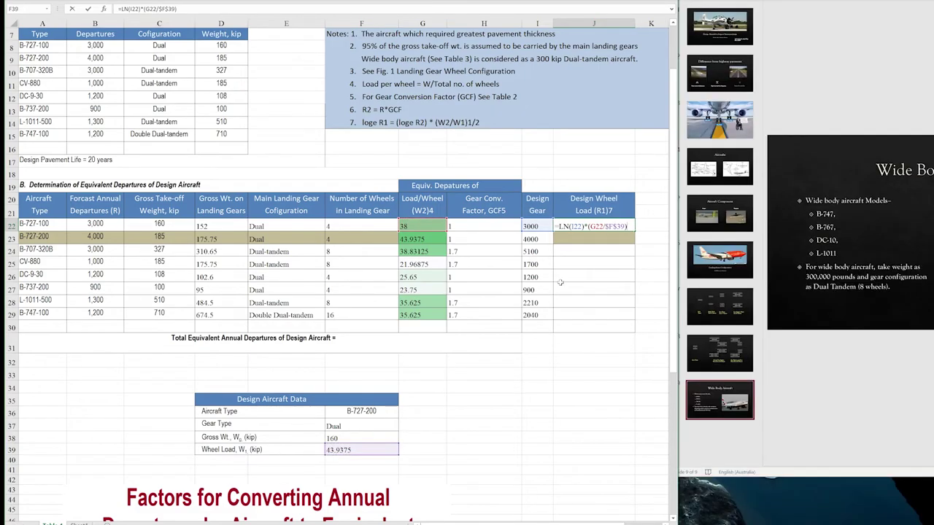
pyautogui.write('*')
pyautogui.write('0.5')
pyautogui.press('Return')
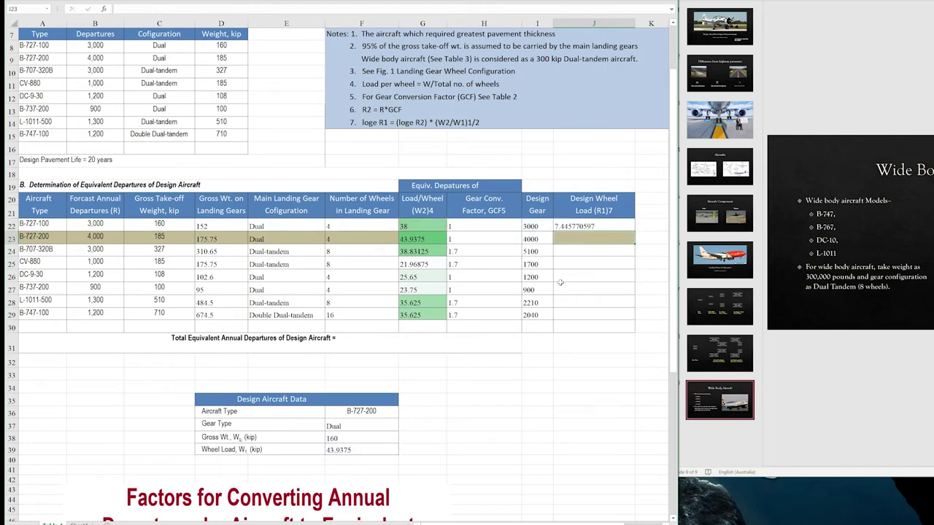
# Wrap the J22 formula in EXP to obtain R1 itself: =EXP(LN(I22)*(G22/$F$39)^0.5)
pyautogui.press('Up')
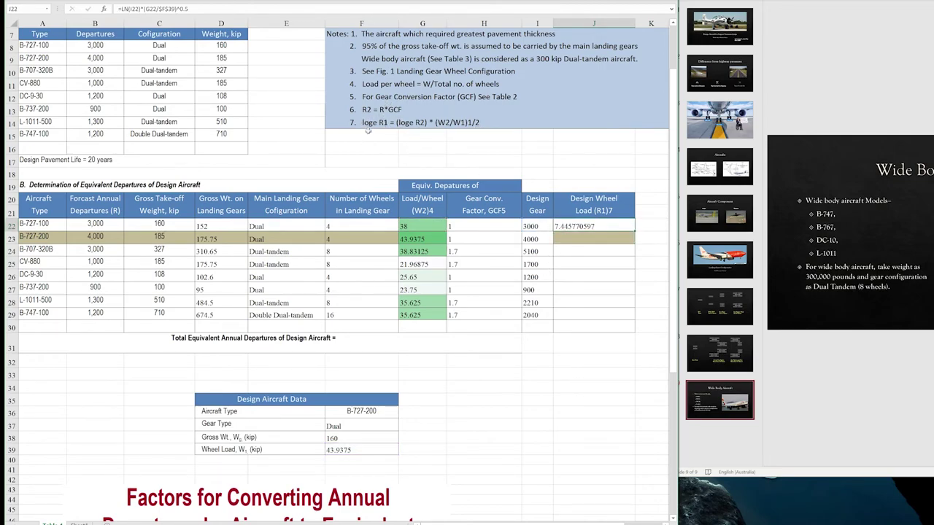
pyautogui.click(120, 9)
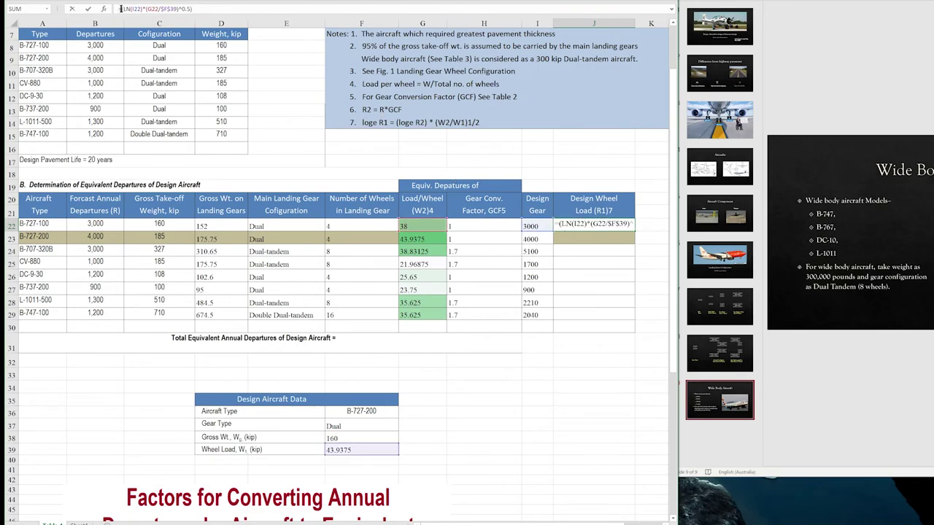
pyautogui.write('EXP')
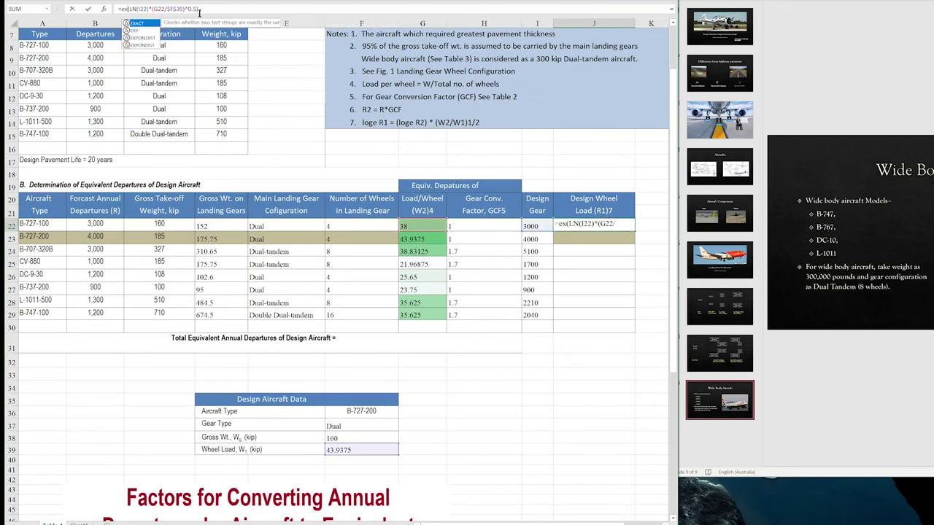
pyautogui.click(229, 5)
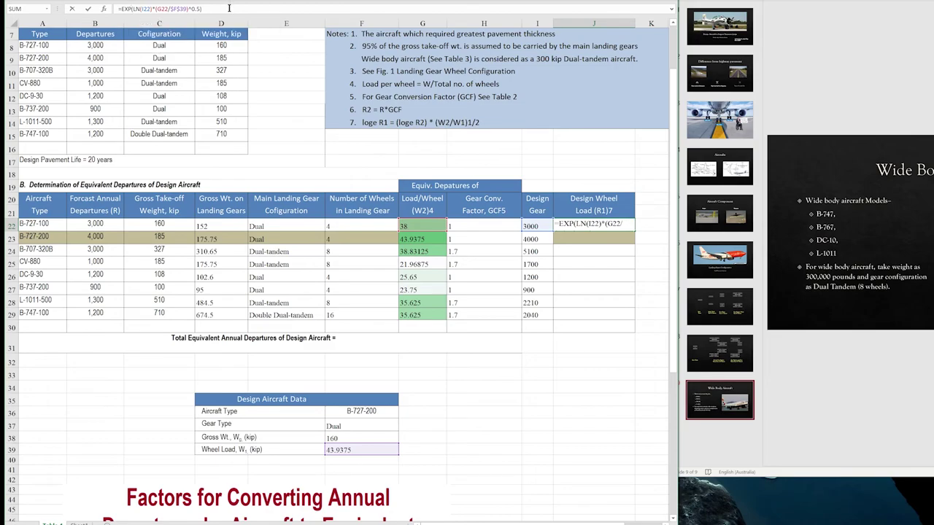
pyautogui.press('Return')
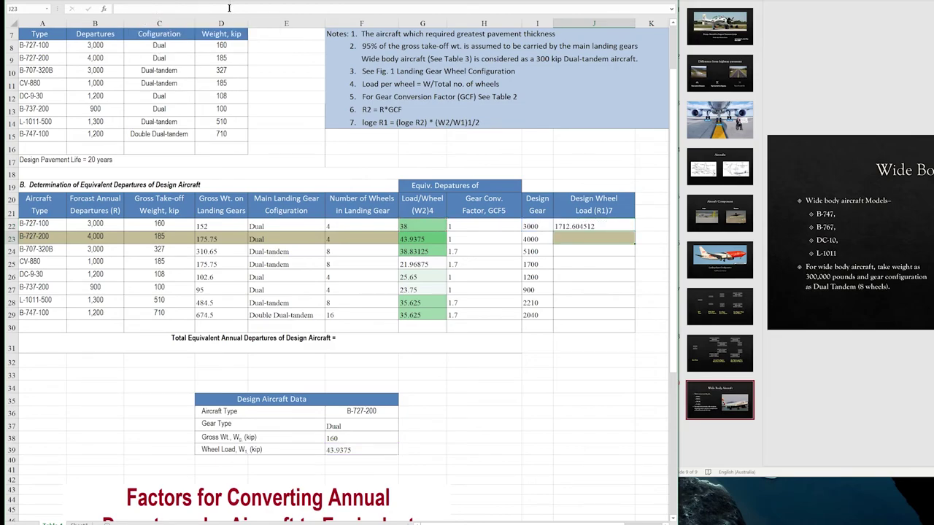
# Copy the R1 formula from J22 down to J29 for all aircraft and show the values with two decimals
pyautogui.click(578, 227)
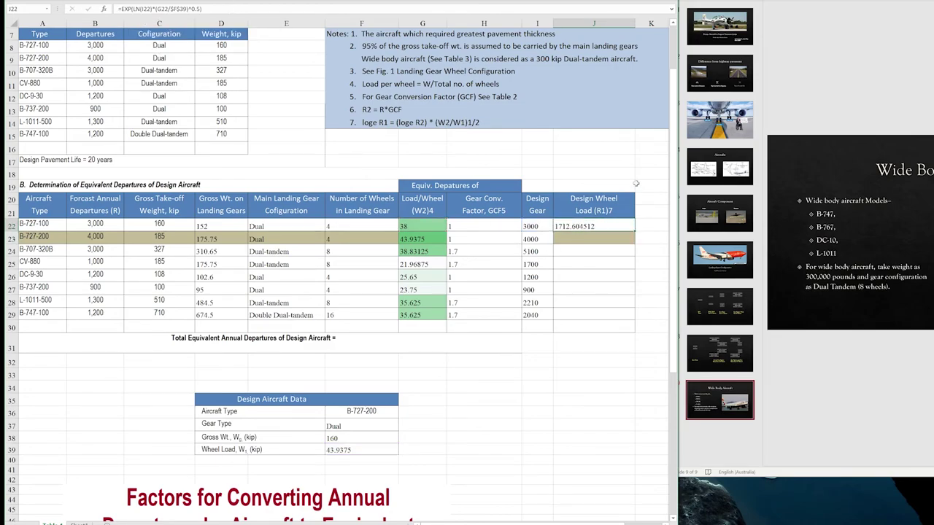
pyautogui.doubleClick(634, 233)
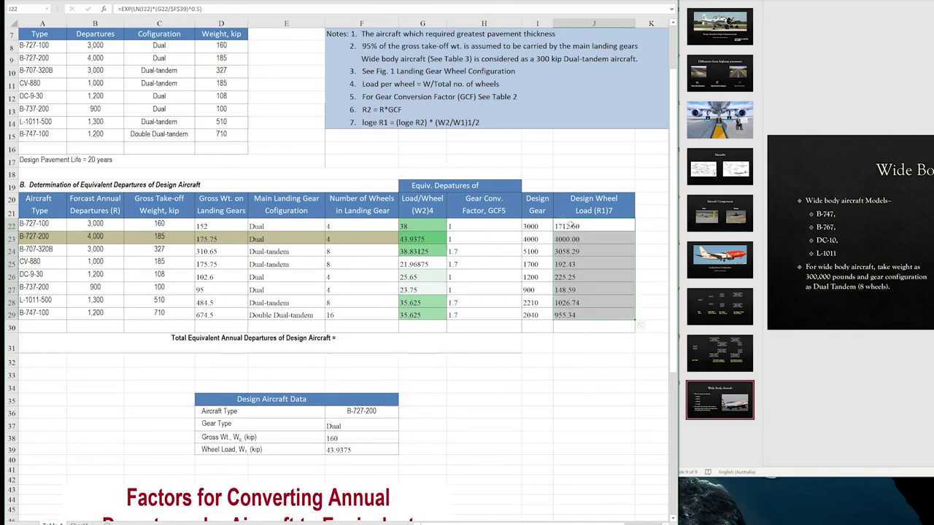
pyautogui.moveTo(569, 226); pyautogui.dragTo(578, 313)
# Total the equivalent annual departures of the design aircraft in J31 with the sum of J22:J29
pyautogui.click(559, 350)
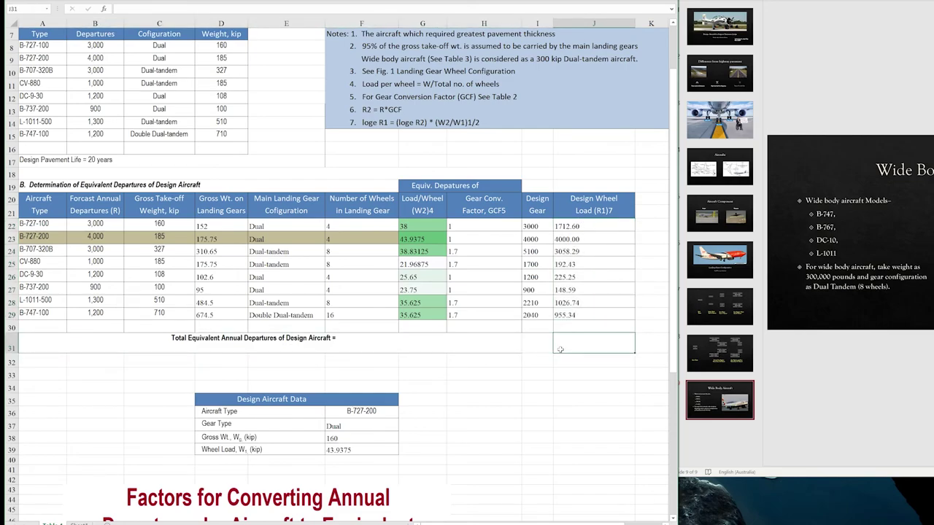
pyautogui.write('=SUM(')
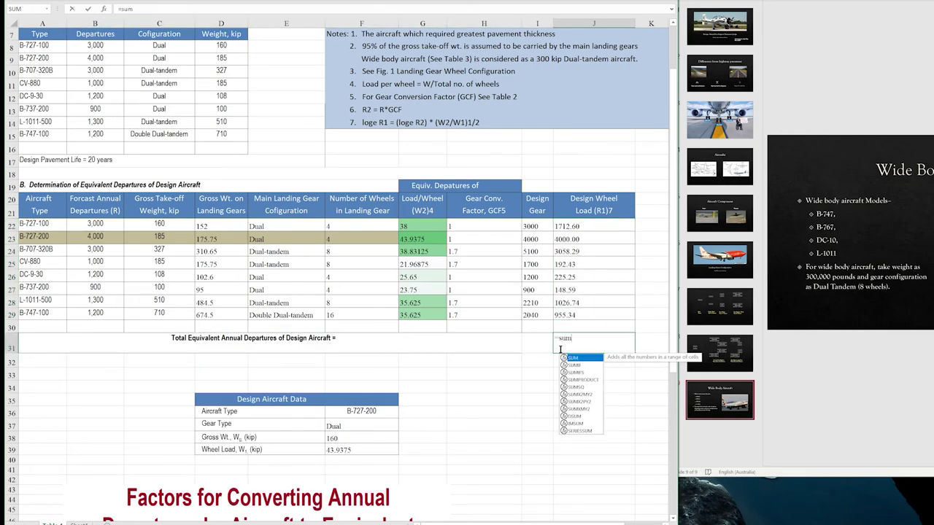
pyautogui.moveTo(566, 228); pyautogui.dragTo(566, 315)
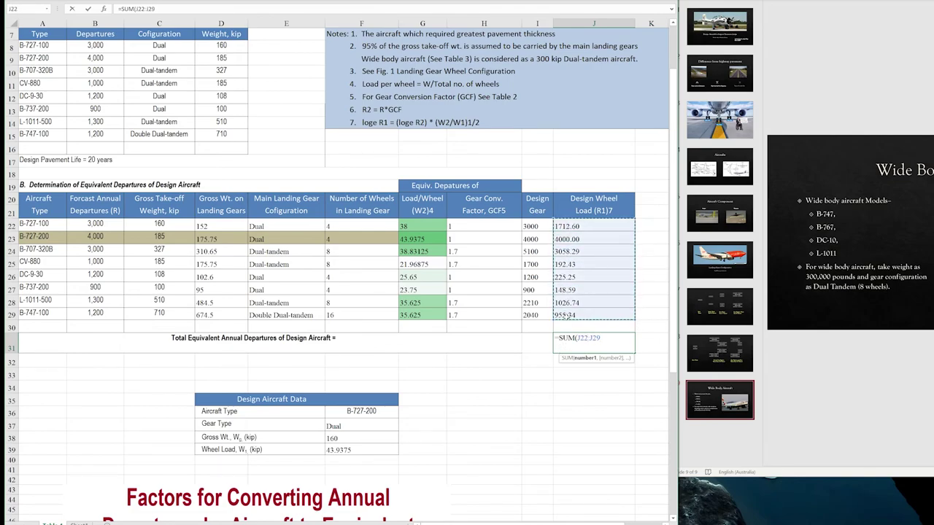
pyautogui.press('Return')
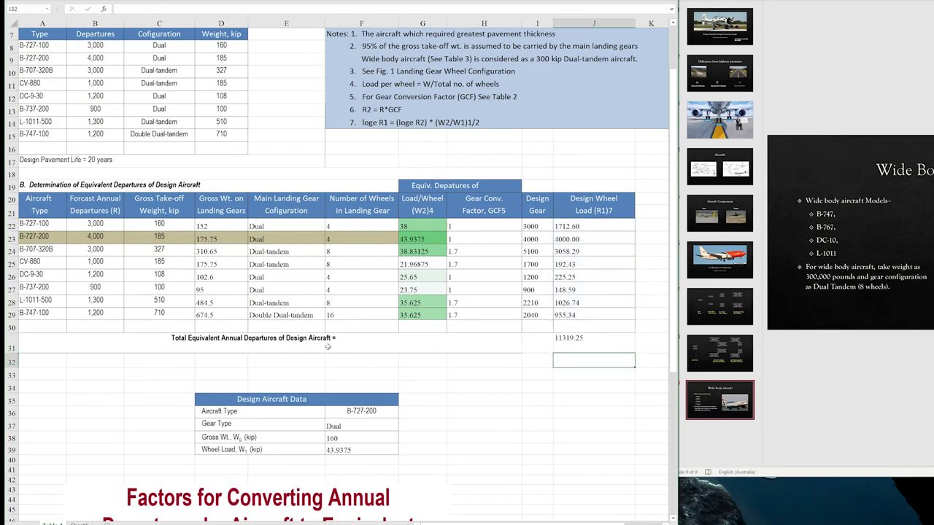
pyautogui.click(537, 342)
pyautogui.scroll(-1, 552, 307)
pyautogui.scroll(3, 552, 306)
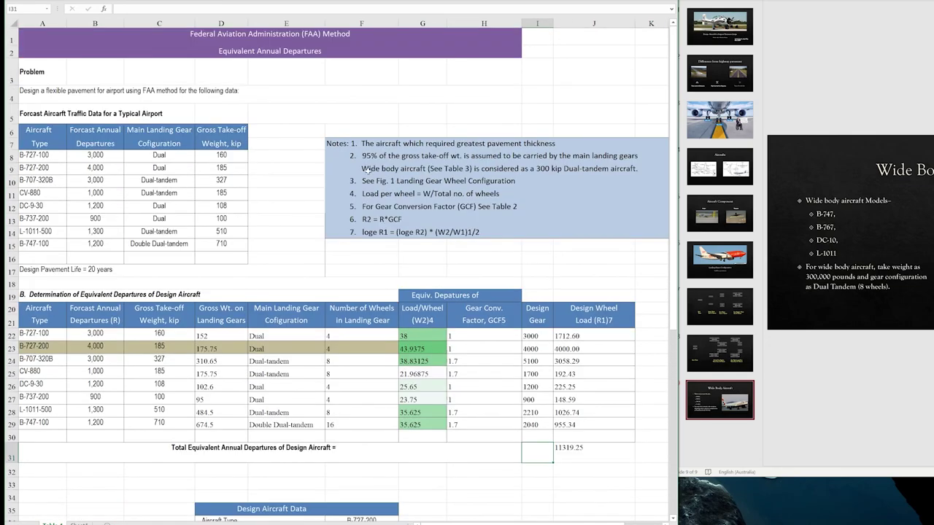